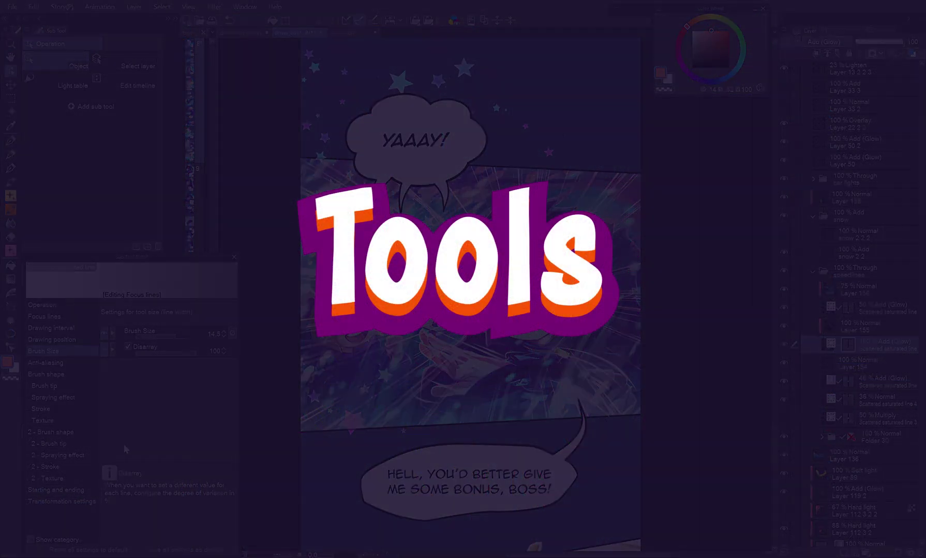
- Review the focus lines' Drawing interval and Brush Size settings, then check another focus-line layer's spacing
{"action": "left_click", "coordinate": [51, 328]}
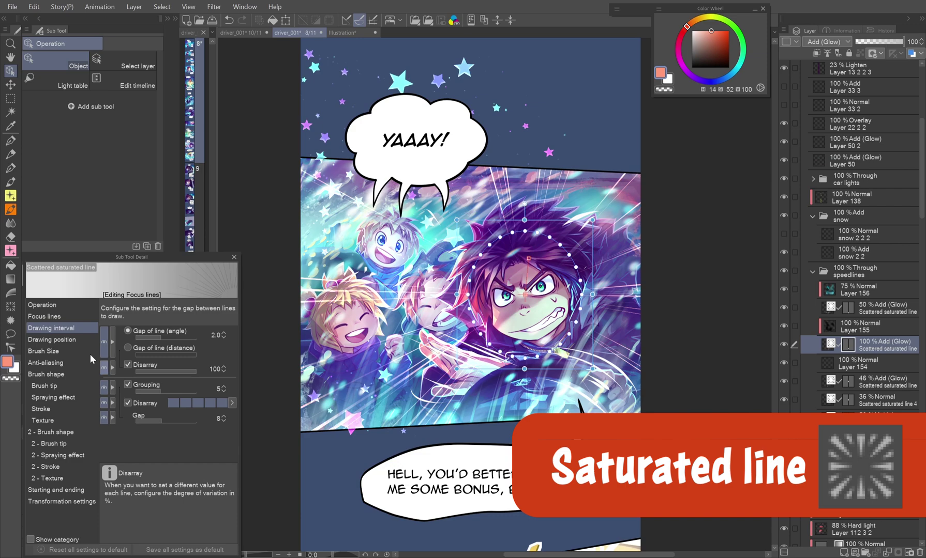
{"action": "left_click", "coordinate": [43, 351]}
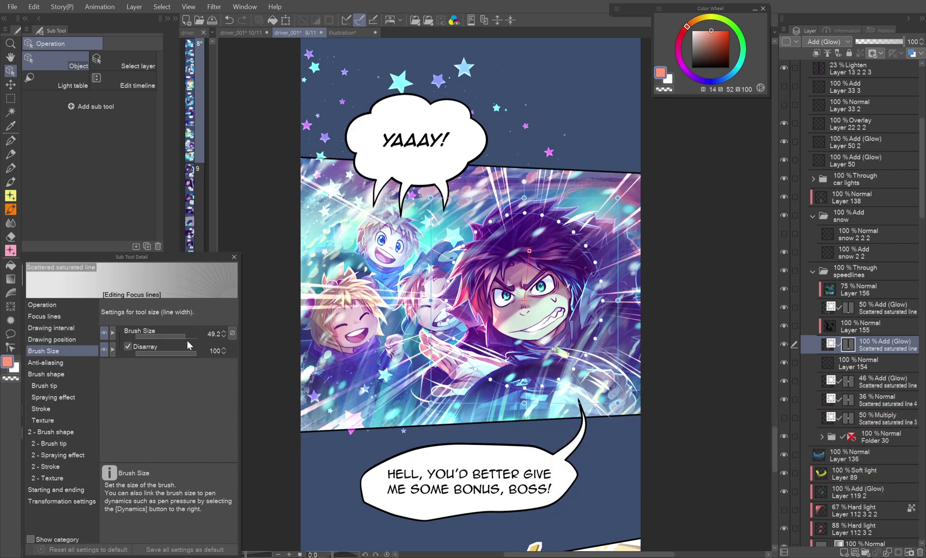
{"action": "left_click", "coordinate": [827, 327]}
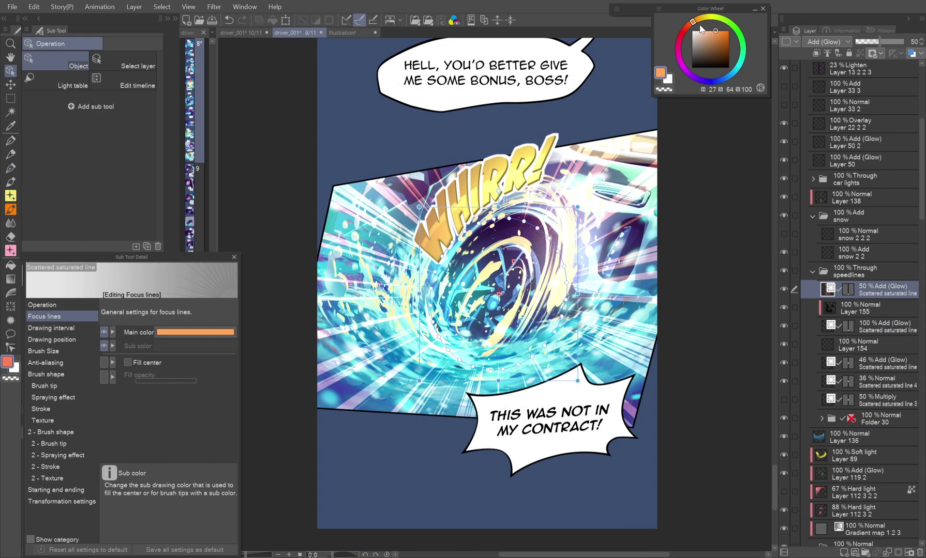
{"action": "left_click", "coordinate": [77, 329]}
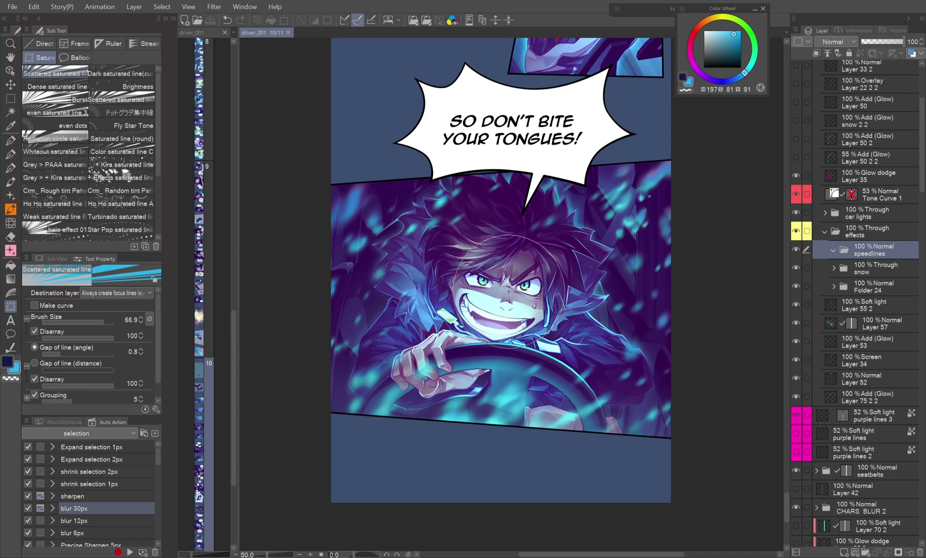
- Draw scattered focus lines on the driver's face and tighten their ring around his head
{"action": "left_click_drag", "start_coordinate": [508, 292], "coordinate": [527, 315]}
{"action": "key", "text": "o"}
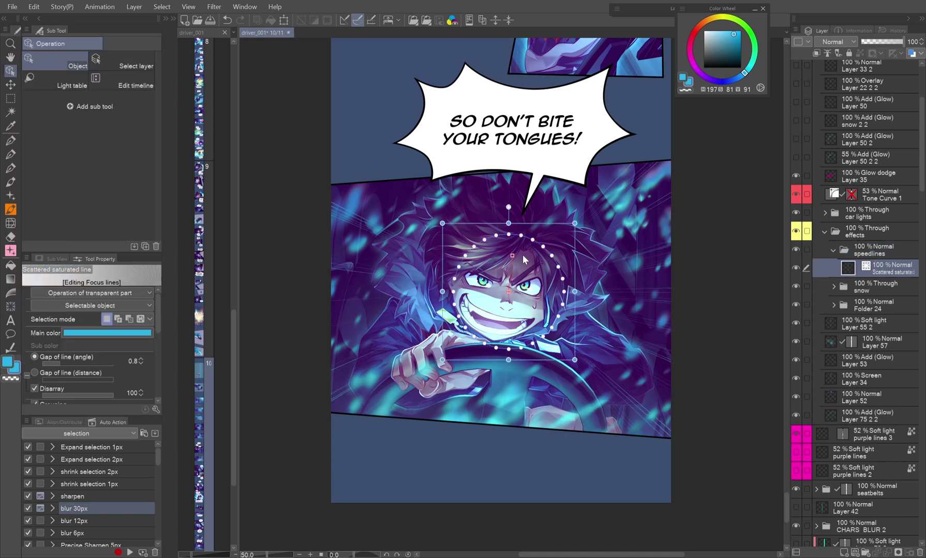
{"action": "left_click_drag", "start_coordinate": [529, 226], "coordinate": [578, 206]}
{"action": "left_click_drag", "start_coordinate": [543, 244], "coordinate": [534, 297]}
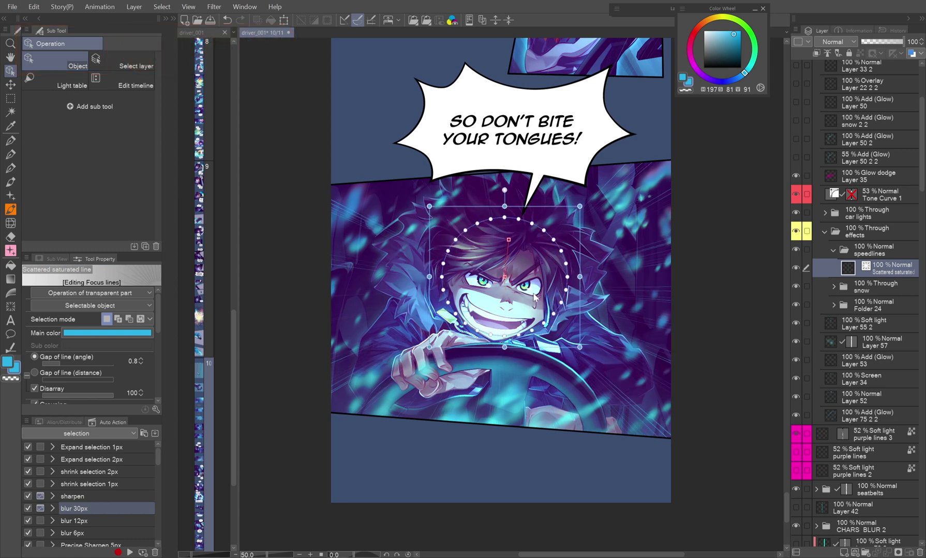
{"action": "left_click", "coordinate": [504, 270]}
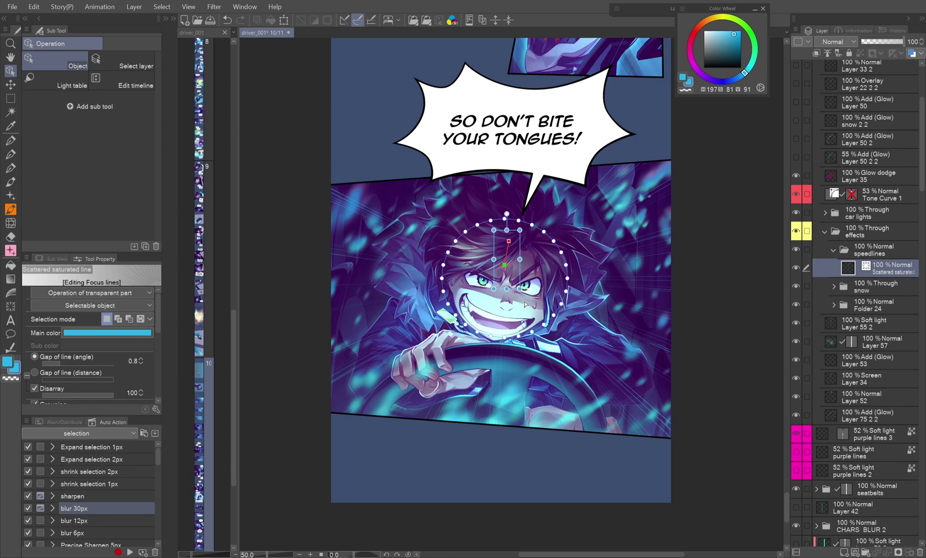
{"action": "left_click_drag", "start_coordinate": [507, 289], "coordinate": [506, 275]}
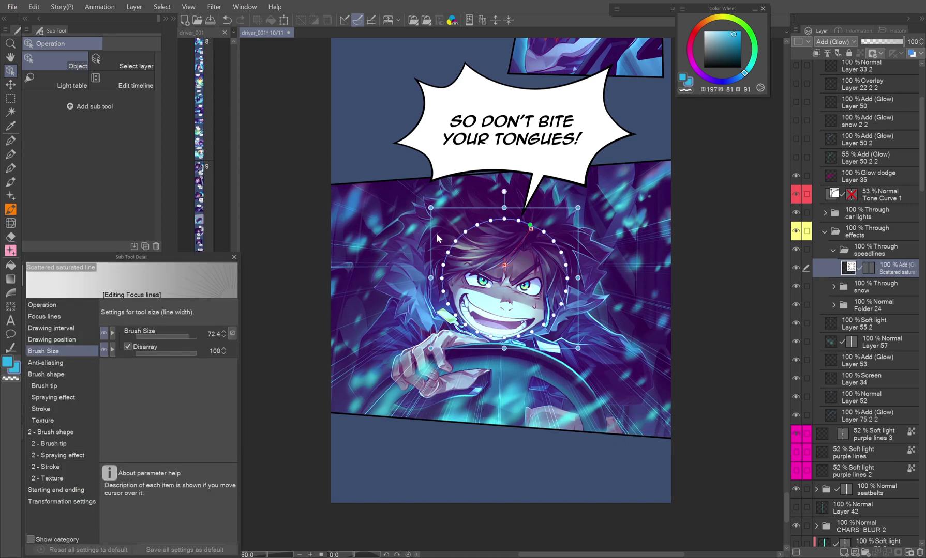
{"action": "key", "text": "space"}
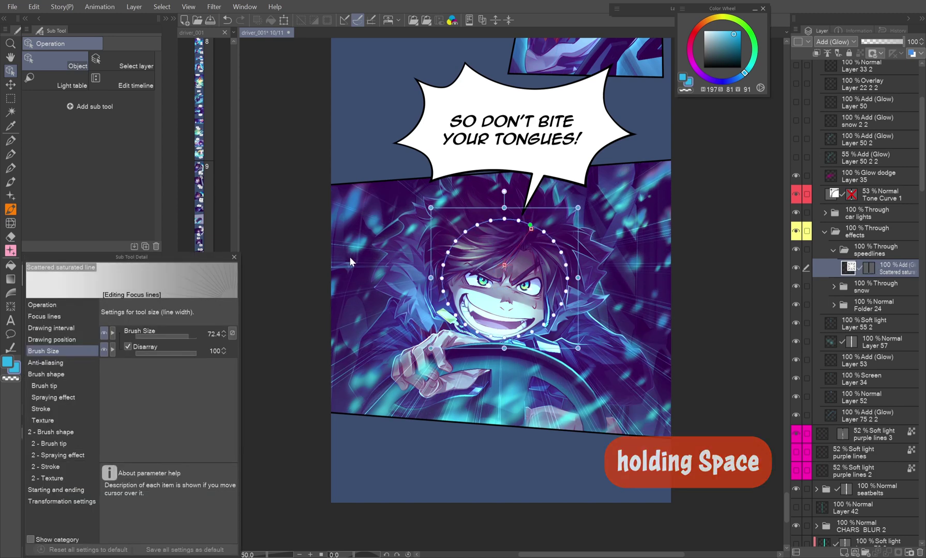
- Lengthen the lines, randomise spacing, adjust width, group by 50, and reshape the area around the face
{"action": "left_click", "coordinate": [68, 339]}
{"action": "left_click", "coordinate": [182, 337]}
{"action": "left_click", "coordinate": [145, 347]}
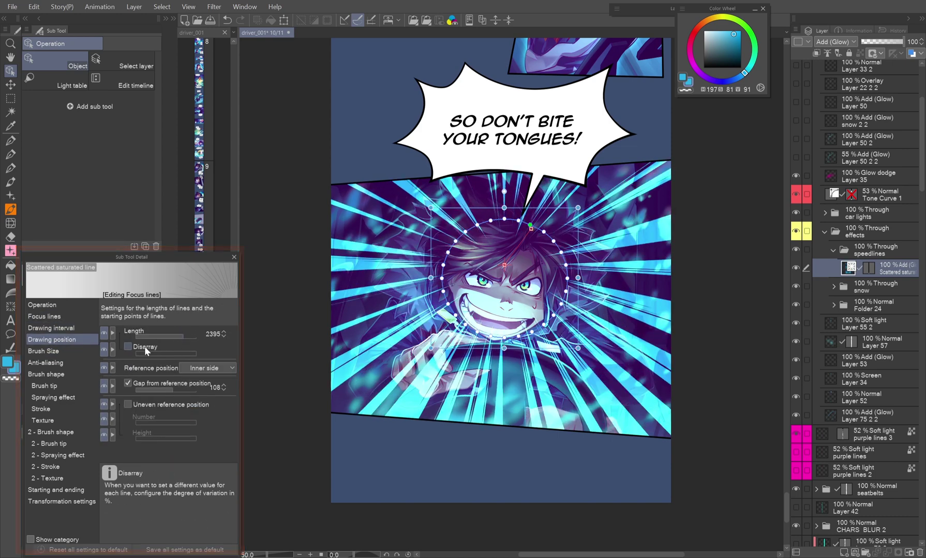
{"action": "left_click", "coordinate": [51, 328]}
{"action": "left_click", "coordinate": [155, 337]}
{"action": "left_click", "coordinate": [146, 366]}
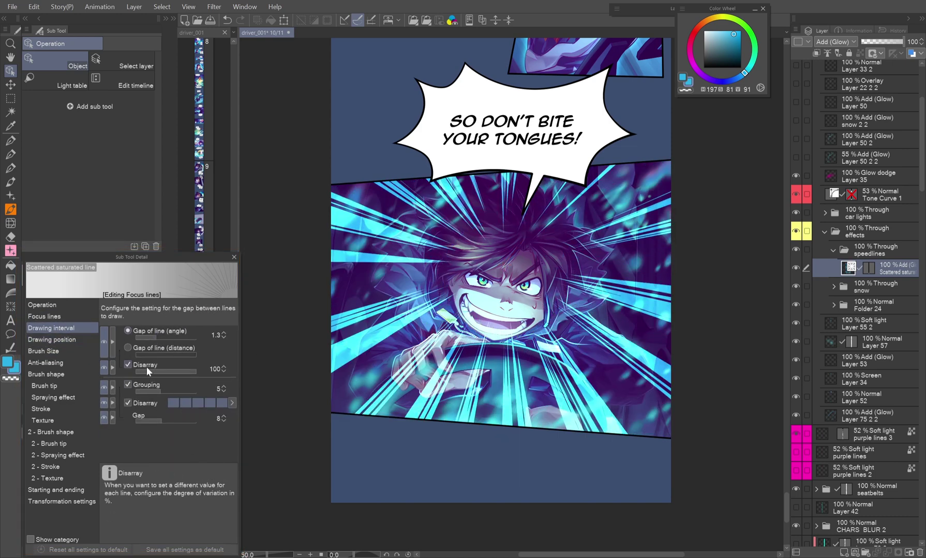
{"action": "left_click", "coordinate": [44, 351]}
{"action": "left_click", "coordinate": [182, 338]}
{"action": "left_click", "coordinate": [51, 328]}
{"action": "left_click", "coordinate": [149, 389]}
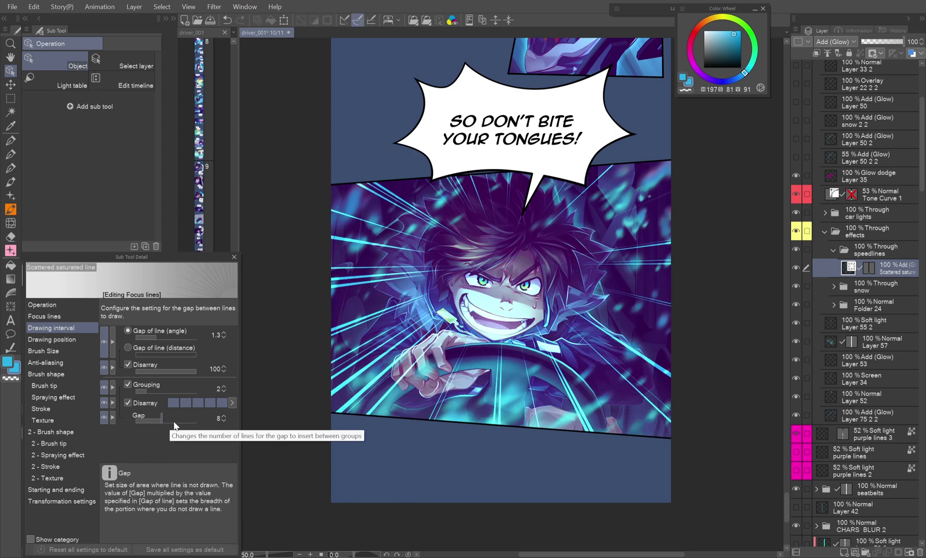
{"action": "left_click_drag", "start_coordinate": [530, 225], "coordinate": [546, 296]}
{"action": "left_click_drag", "start_coordinate": [463, 245], "coordinate": [510, 270]}
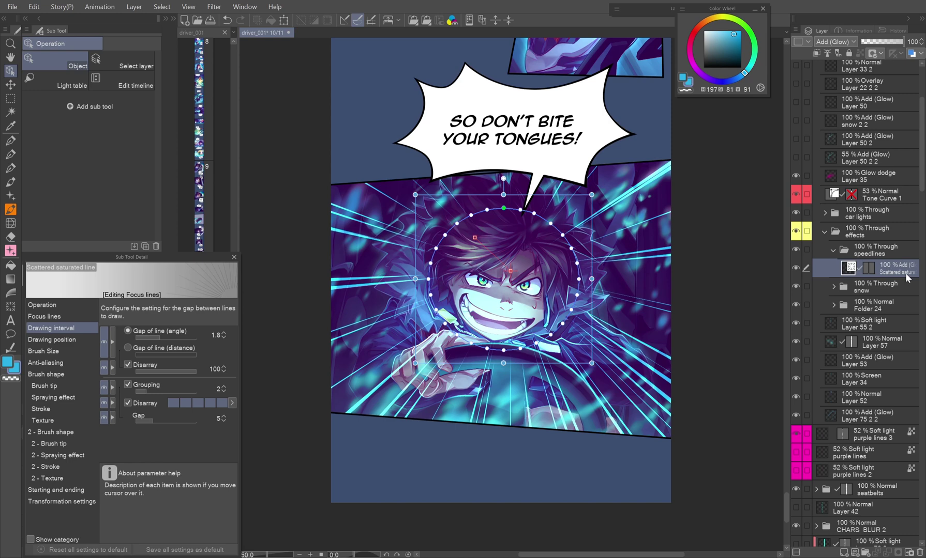
- Duplicate the focus-line layer, set the copy to Darken, and colour its lines dark purple
{"action": "left_click_drag", "start_coordinate": [905, 281], "coordinate": [908, 282]}
{"action": "left_click", "coordinate": [831, 41]}
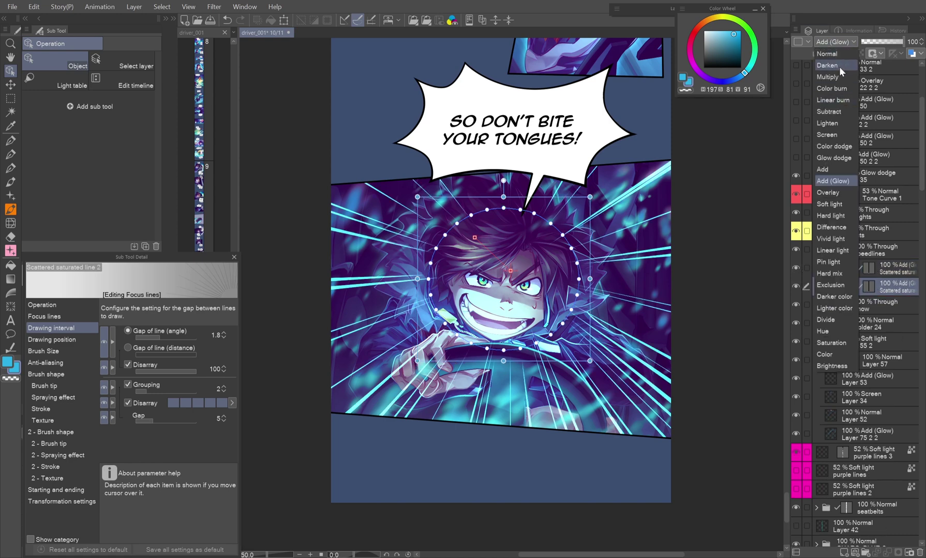
{"action": "left_click", "coordinate": [834, 68]}
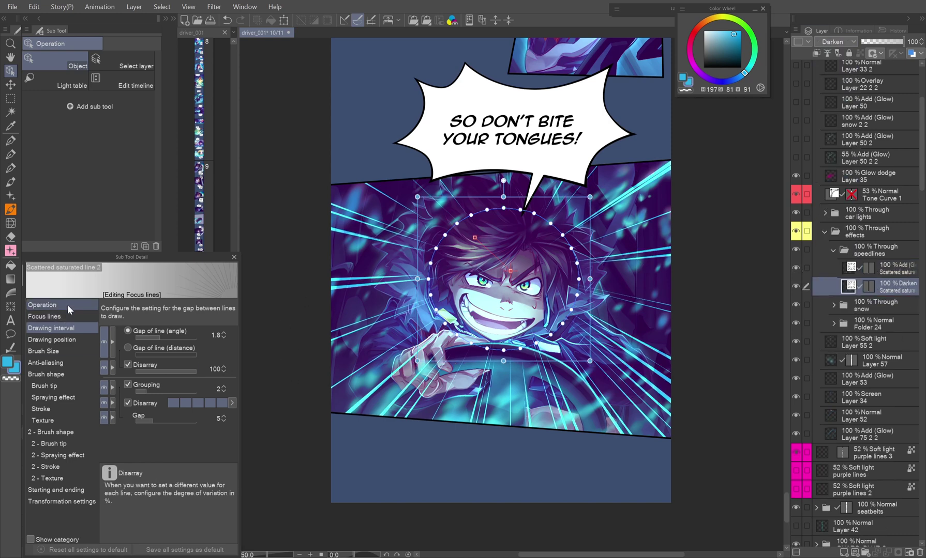
{"action": "left_click", "coordinate": [44, 317]}
{"action": "left_click", "coordinate": [195, 331]}
{"action": "left_click", "coordinate": [352, 282]}
{"action": "left_click", "coordinate": [769, 122]}
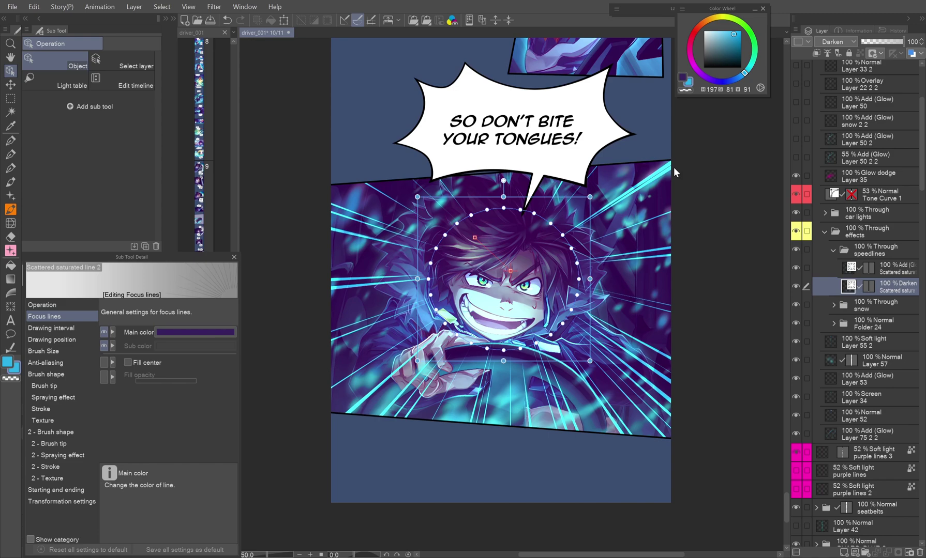
{"action": "left_click_drag", "start_coordinate": [474, 238], "coordinate": [469, 248]}
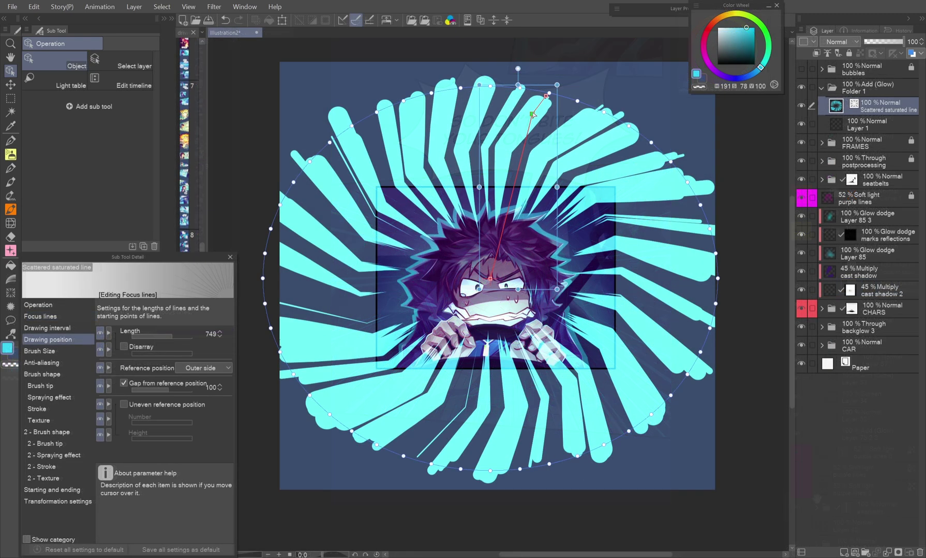
- Add two control points to the focus-line guide and smooth its corner into a swirl
{"action": "right_click", "coordinate": [517, 174]}
{"action": "left_click", "coordinate": [537, 181]}
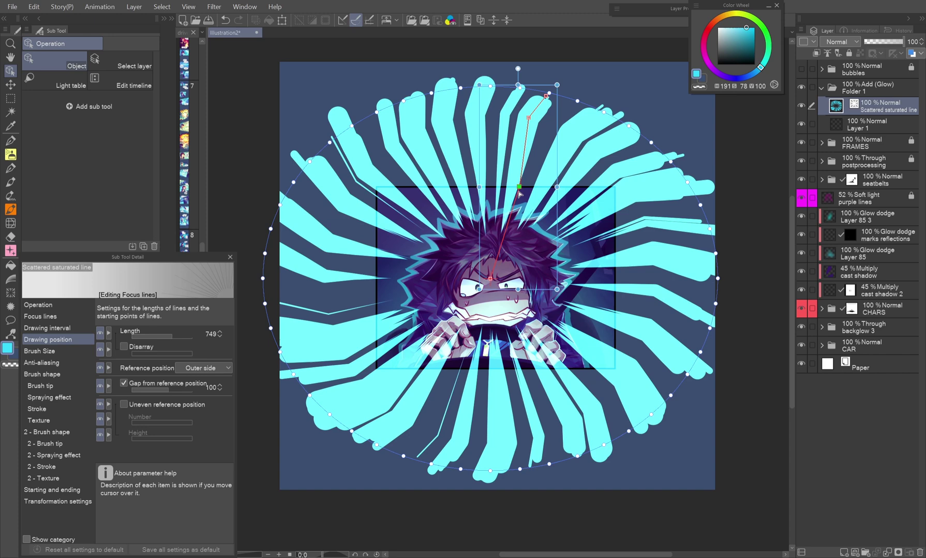
{"action": "left_click_drag", "start_coordinate": [532, 181], "coordinate": [535, 179]}
{"action": "right_click", "coordinate": [520, 214]}
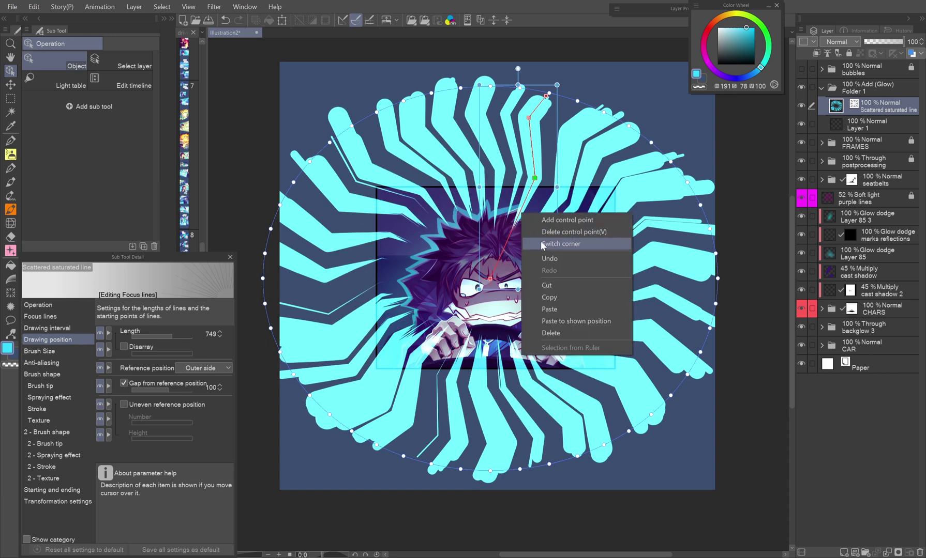
{"action": "left_click", "coordinate": [540, 221]}
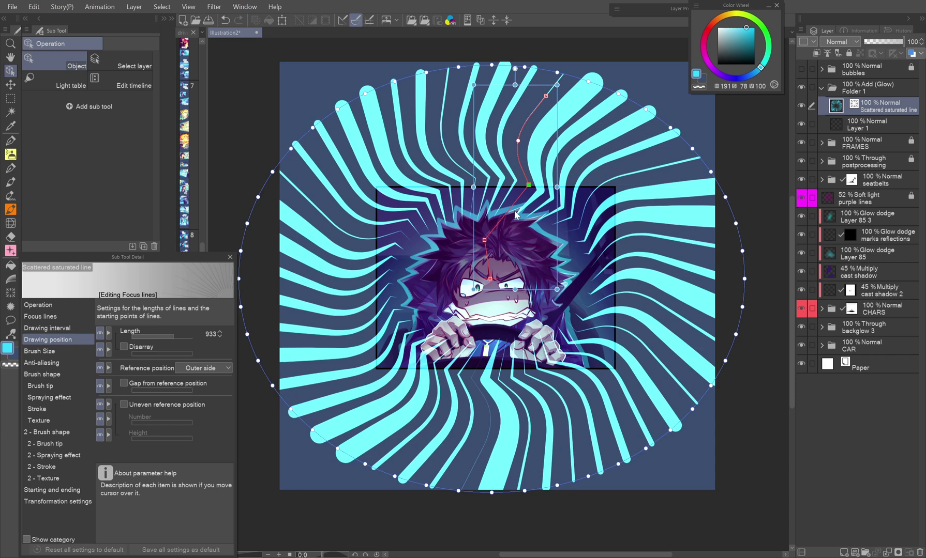
{"action": "right_click", "coordinate": [535, 197]}
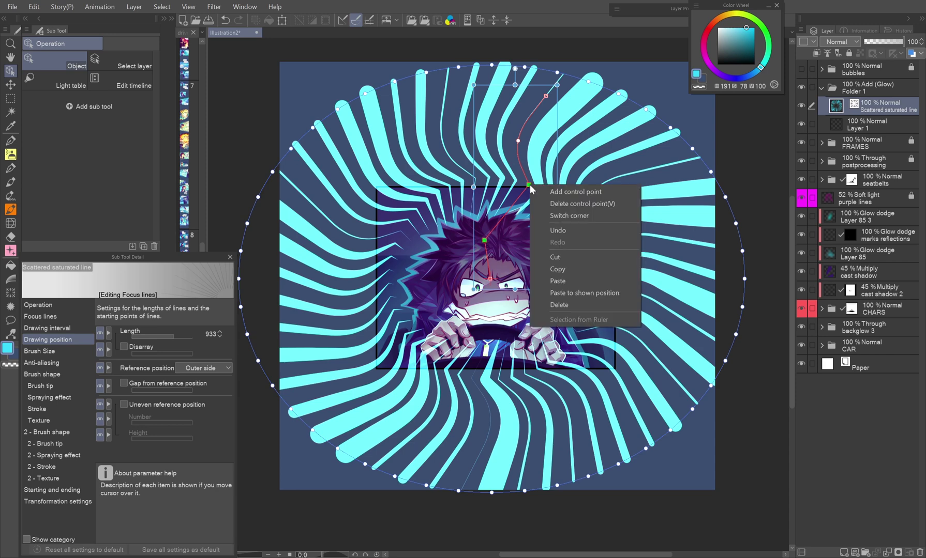
{"action": "left_click", "coordinate": [552, 216]}
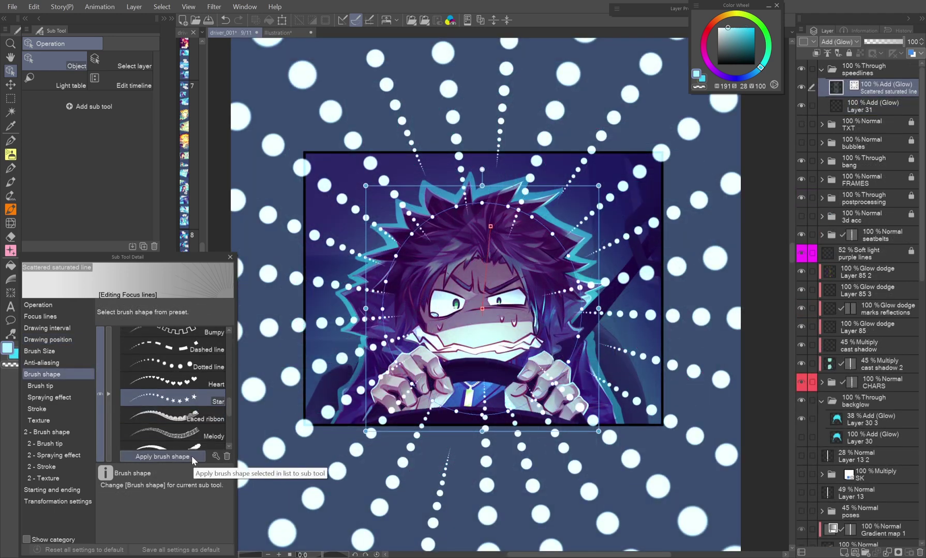
- Try Star and zigzag line shapes, recolouring the focus lines from yellow to salmon red
{"action": "left_click", "coordinate": [192, 456]}
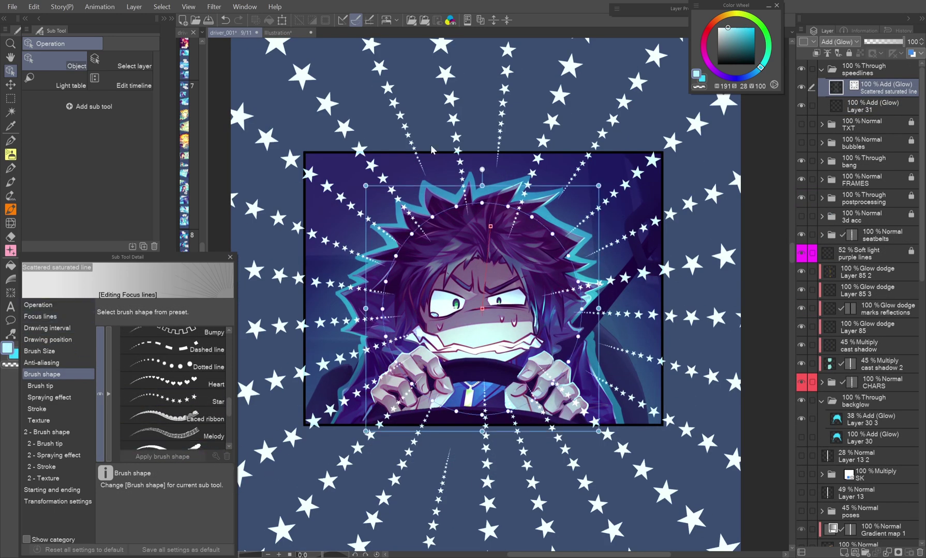
{"action": "left_click_drag", "start_coordinate": [745, 29], "coordinate": [753, 27]}
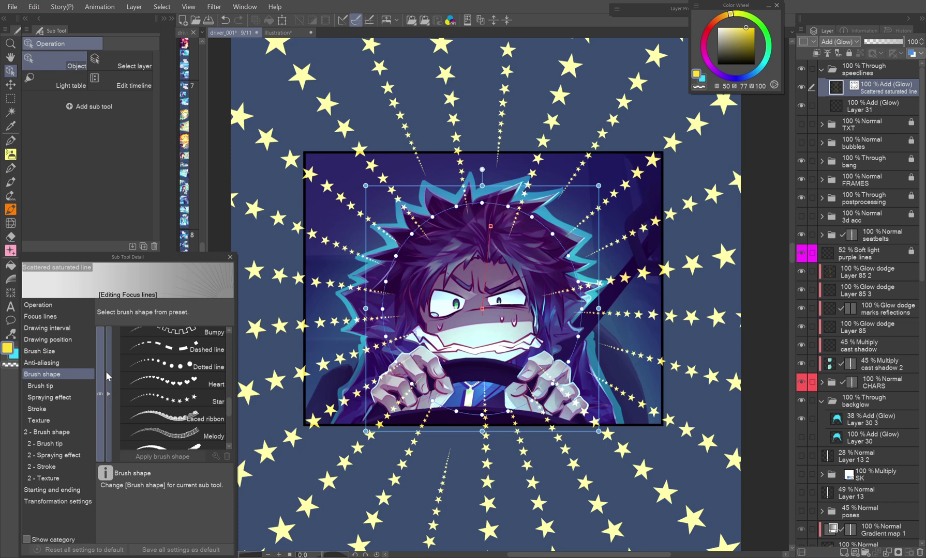
{"action": "scroll", "coordinate": [226, 401], "scroll_direction": "up", "scroll_amount": 3}
{"action": "left_click", "coordinate": [166, 417]}
{"action": "left_click", "coordinate": [178, 457]}
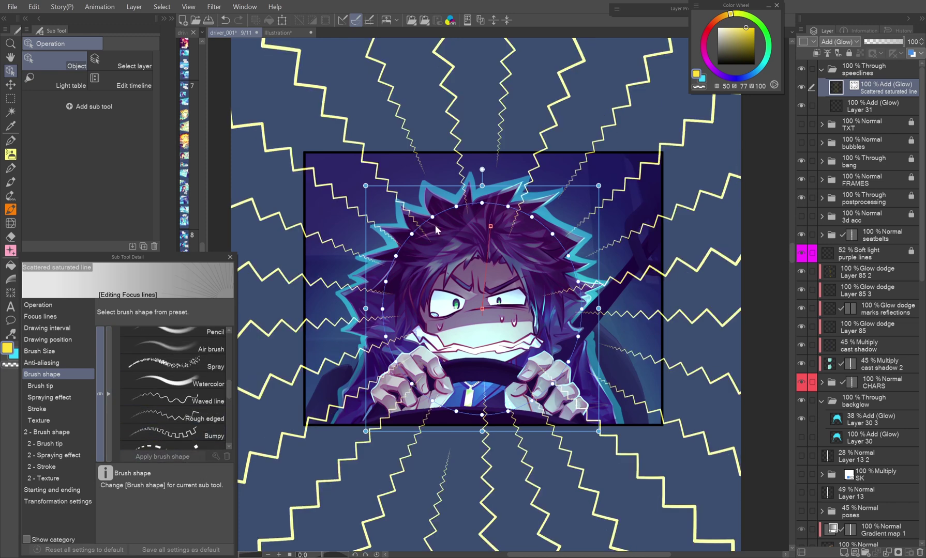
{"action": "left_click", "coordinate": [719, 24]}
{"action": "left_click_drag", "start_coordinate": [748, 29], "coordinate": [776, 32]}
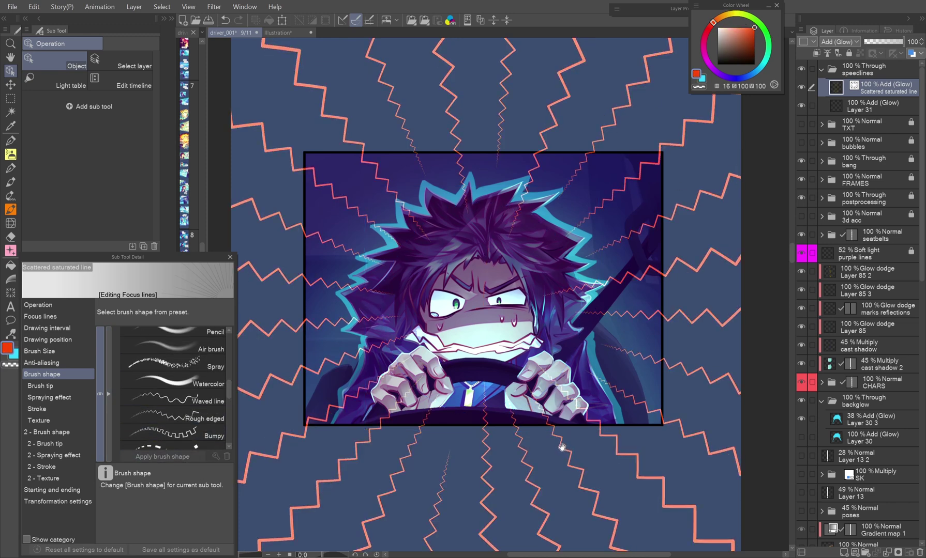
- Apply the Waved line shape, then switch the focus lines to a tapered spray stroke
{"action": "left_click", "coordinate": [199, 402]}
{"action": "left_click", "coordinate": [188, 457]}
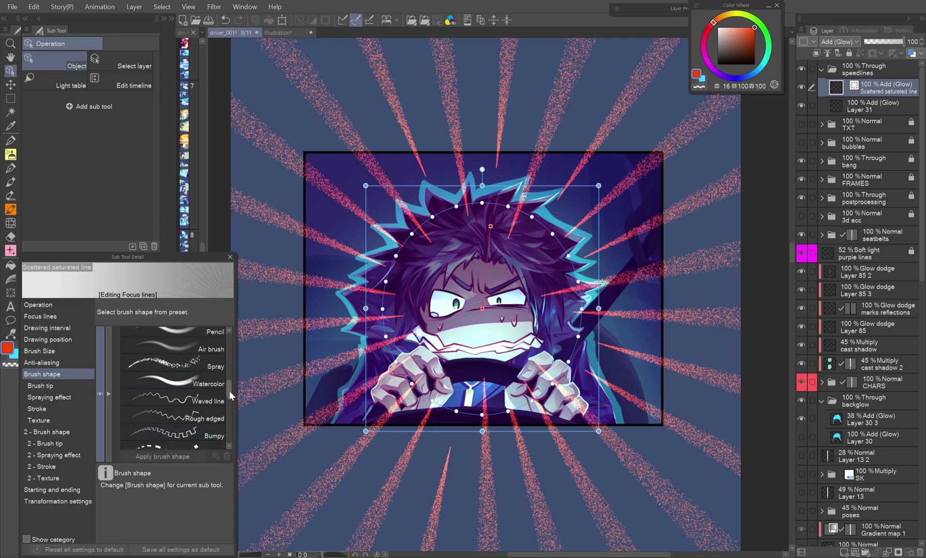
{"action": "left_click_drag", "start_coordinate": [229, 391], "coordinate": [229, 373]}
{"action": "left_click", "coordinate": [215, 411]}
{"action": "left_click", "coordinate": [185, 459]}
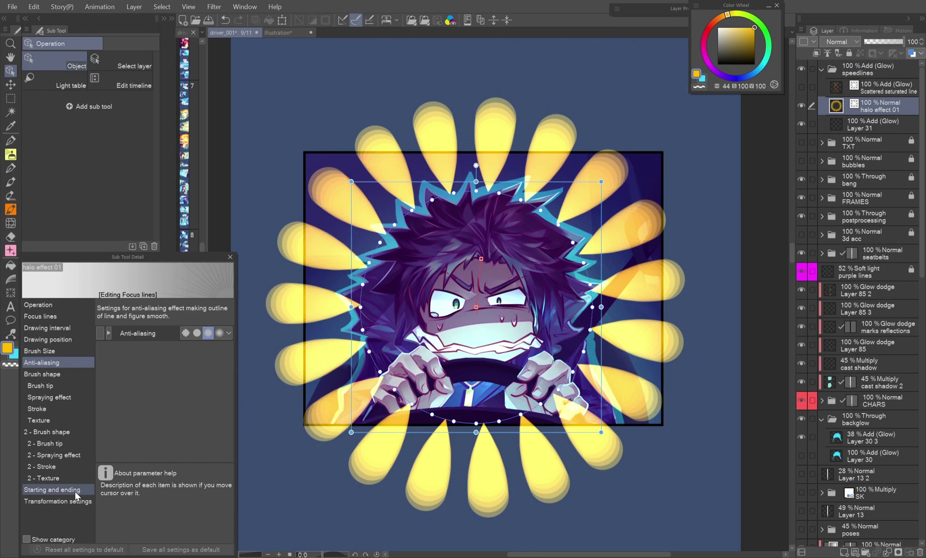
- Keep brush size as the taper target, select Layer 31, and move the bubbles folder to the top and show it
{"action": "left_click", "coordinate": [204, 332]}
{"action": "left_click", "coordinate": [51, 388]}
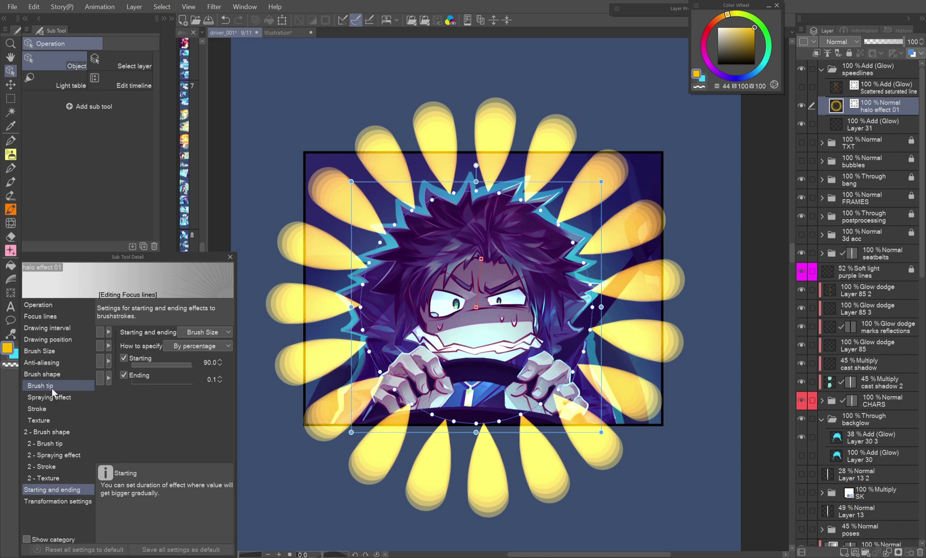
{"action": "left_click", "coordinate": [889, 123]}
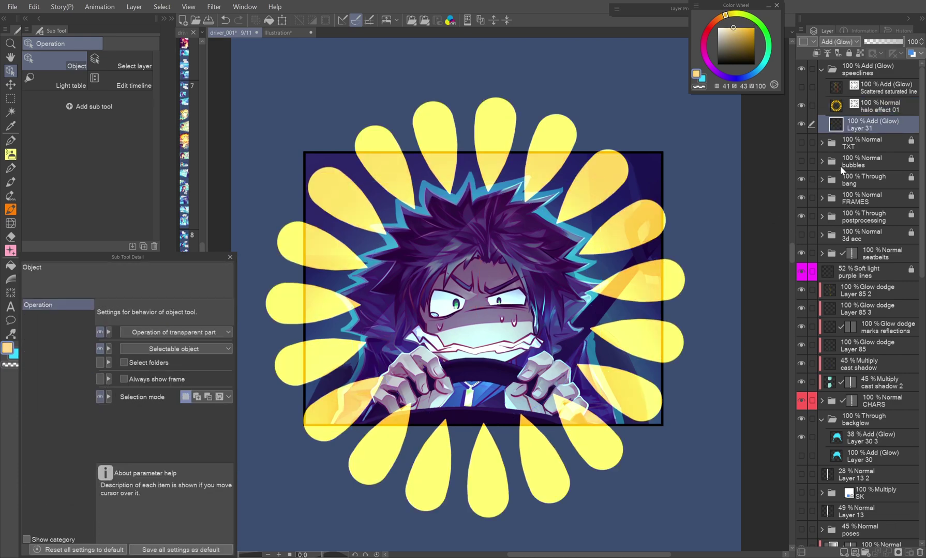
{"action": "left_click_drag", "start_coordinate": [839, 166], "coordinate": [800, 71]}
{"action": "left_click", "coordinate": [800, 71]}
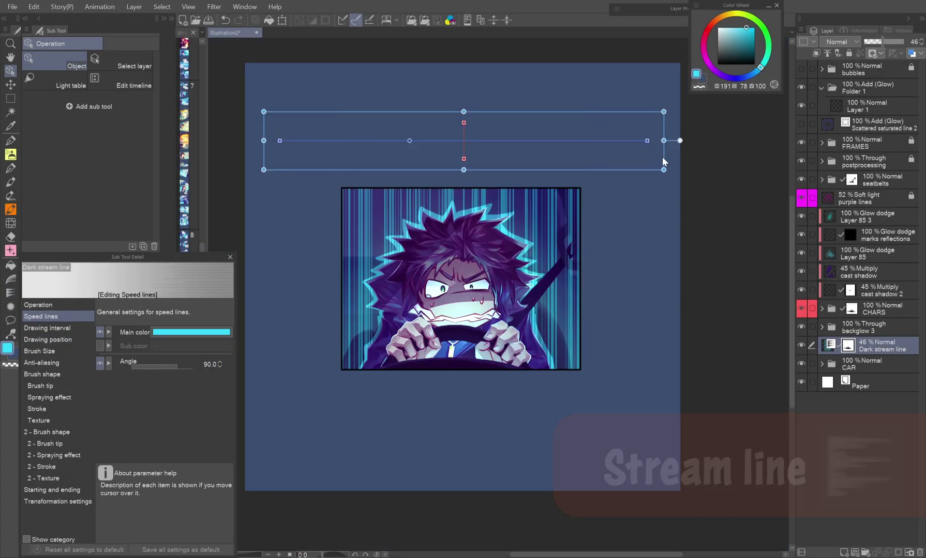
- Re-angle the speed lines to about 101°, draw a horizontal stream line, and enable size Disarray
{"action": "left_click_drag", "start_coordinate": [496, 209], "coordinate": [492, 263]}
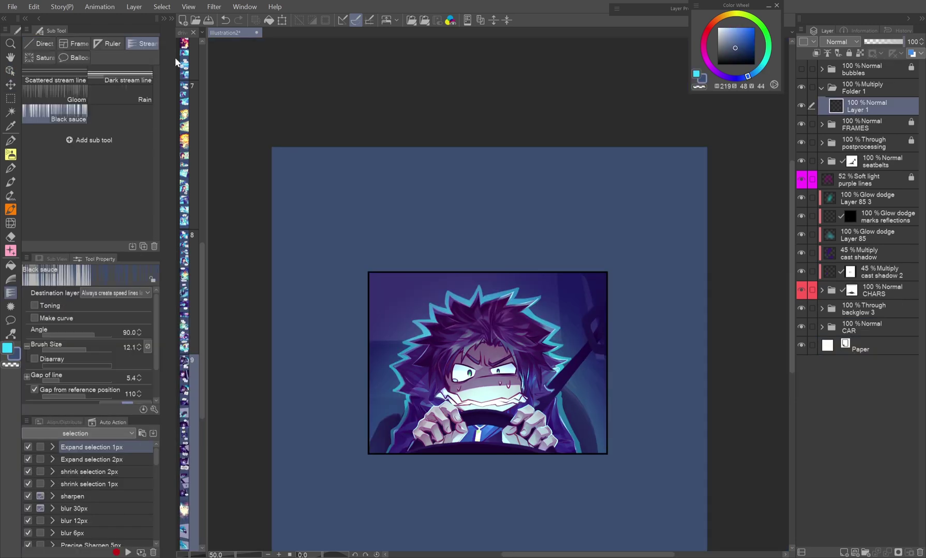
{"action": "left_click_drag", "start_coordinate": [243, 228], "coordinate": [763, 218]}
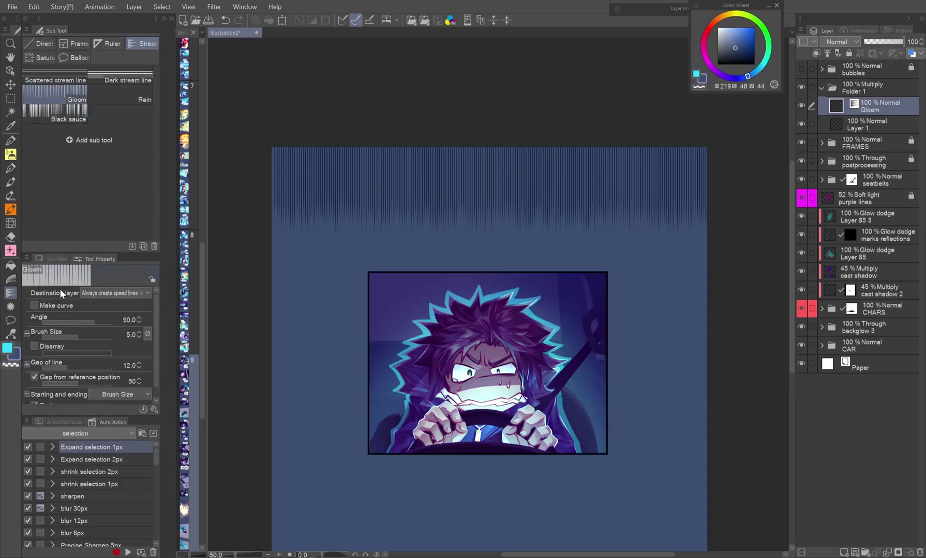
{"action": "key", "text": "k"}
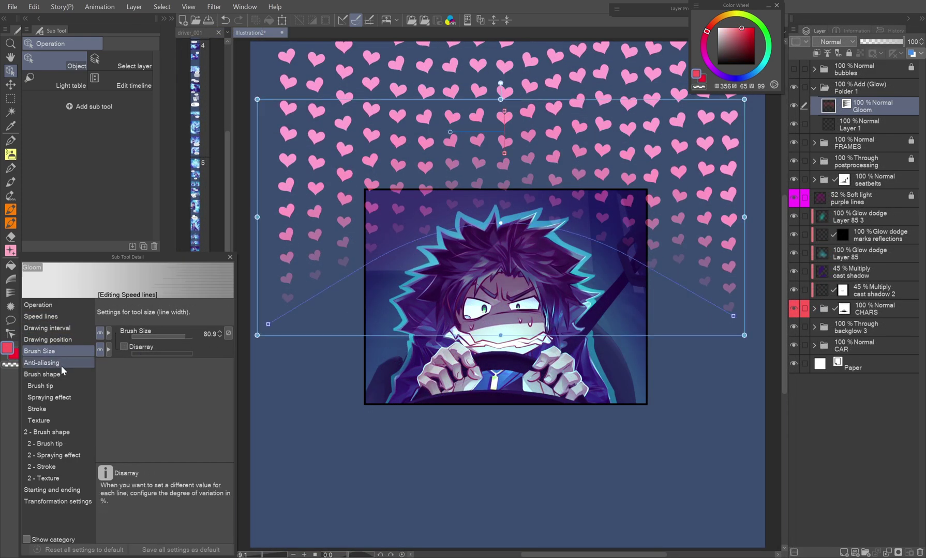
{"action": "left_click", "coordinate": [124, 347]}
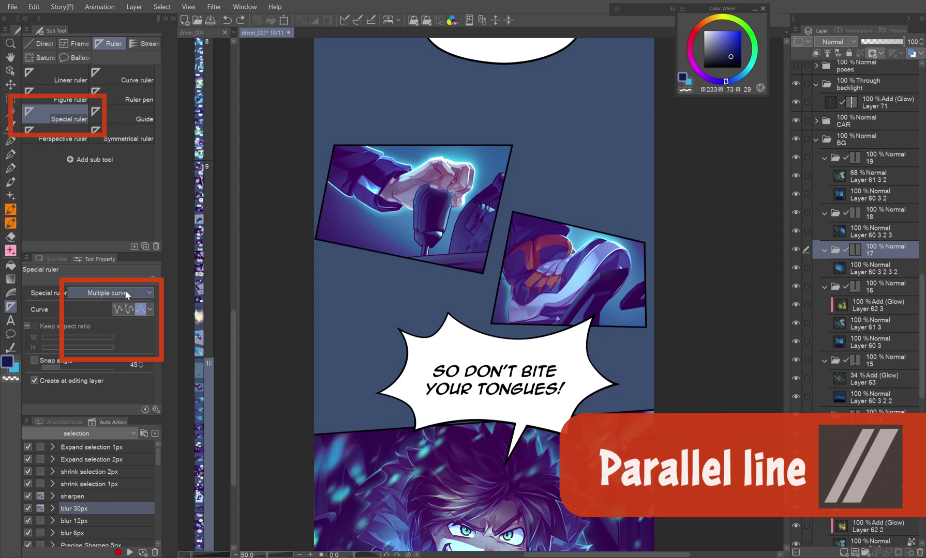
- Place a Parallel line special ruler, angle it downward, and paint curved white speed lines on Layer 56
{"action": "left_click", "coordinate": [110, 292]}
{"action": "left_click", "coordinate": [126, 306]}
{"action": "left_click_drag", "start_coordinate": [589, 107], "coordinate": [664, 224]}
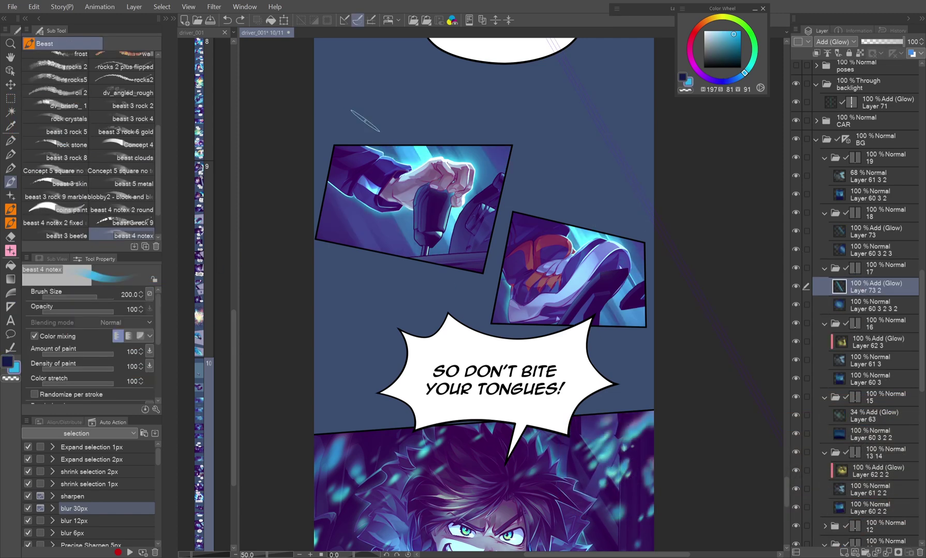
{"action": "key", "text": "j"}
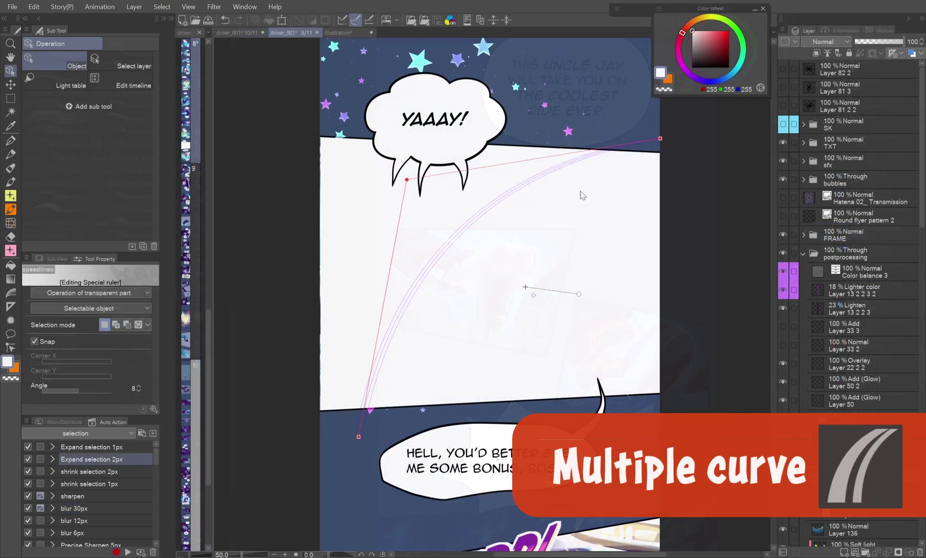
{"action": "left_click_drag", "start_coordinate": [579, 294], "coordinate": [540, 316]}
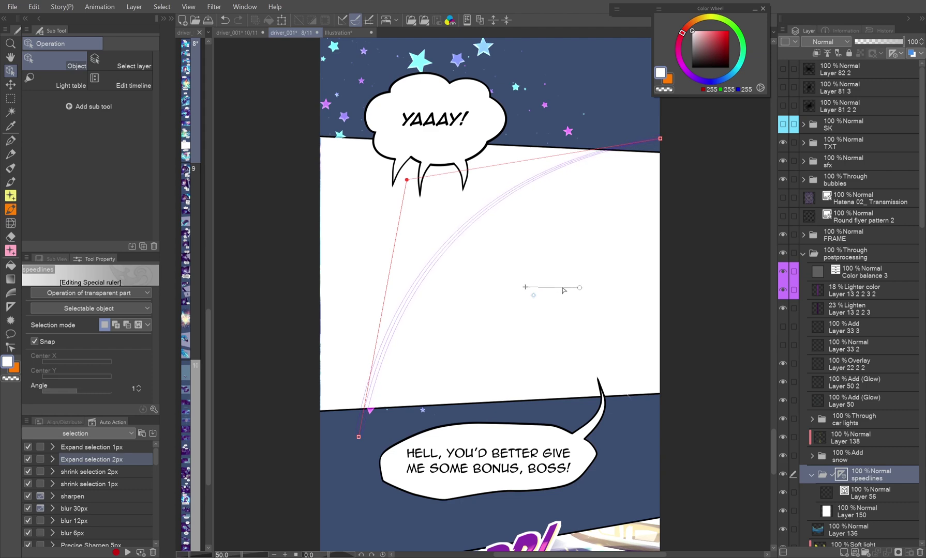
{"action": "left_click", "coordinate": [868, 493]}
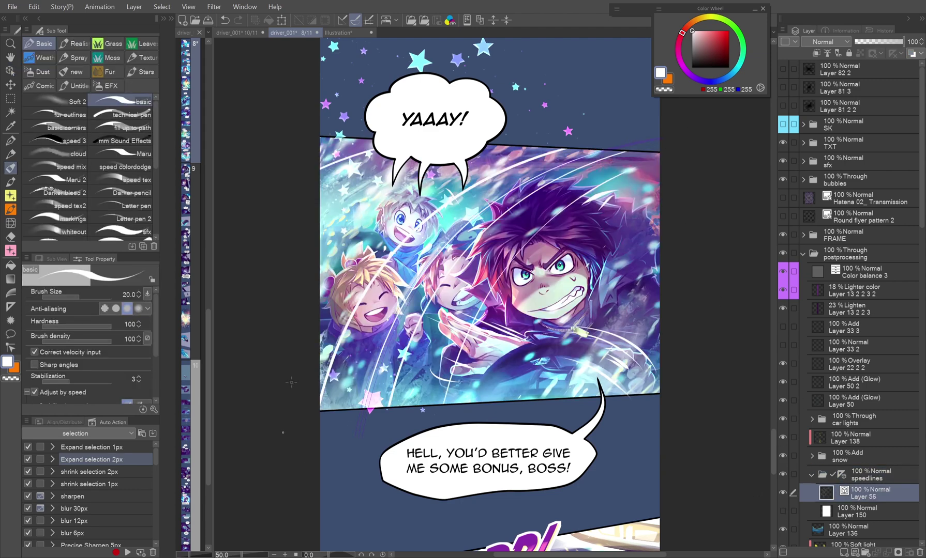
{"action": "left_click_drag", "start_coordinate": [547, 464], "coordinate": [385, 436]}
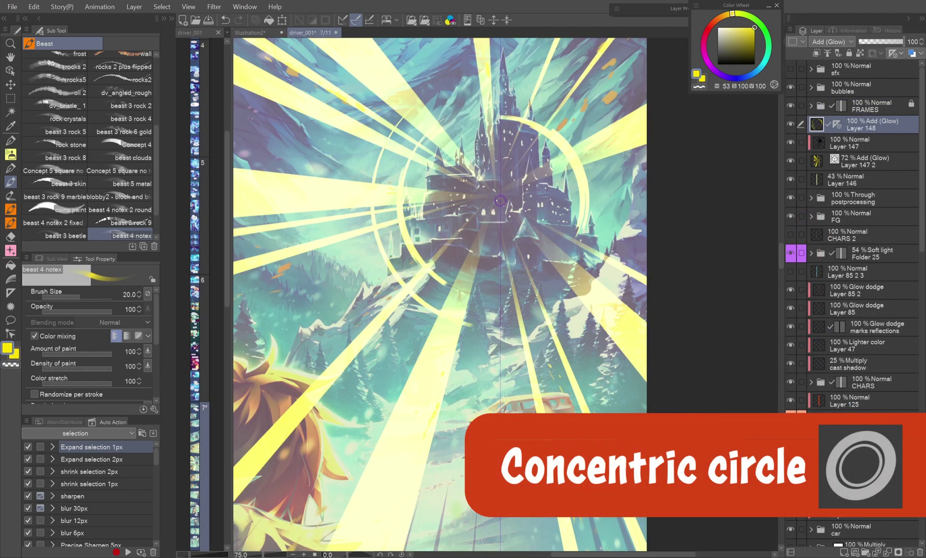
- Add a curved white arc stroke around the BANG panel's central point
{"action": "scroll", "coordinate": [500, 202], "scroll_direction": "down", "scroll_amount": 3}
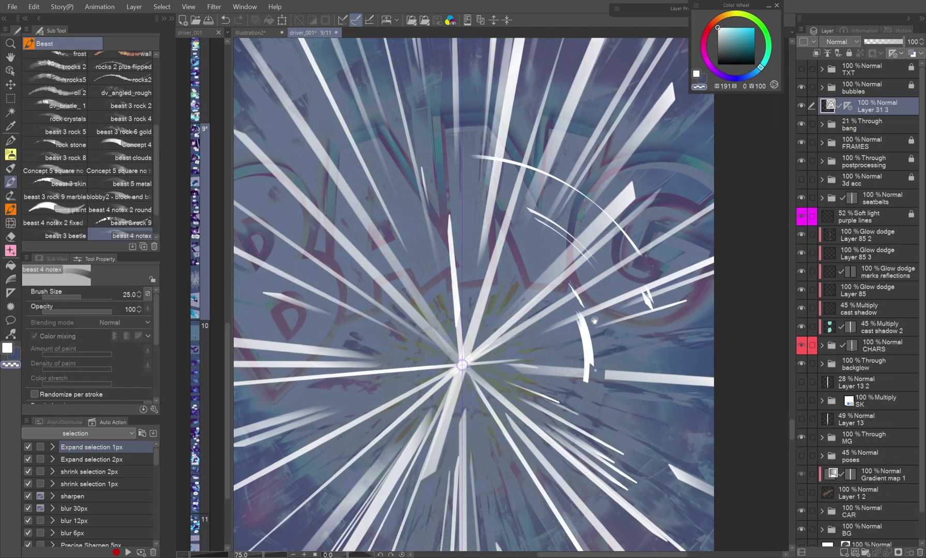
{"action": "scroll", "coordinate": [595, 320], "scroll_direction": "down", "scroll_amount": 2}
{"action": "left_click_drag", "start_coordinate": [465, 271], "coordinate": [498, 255]}
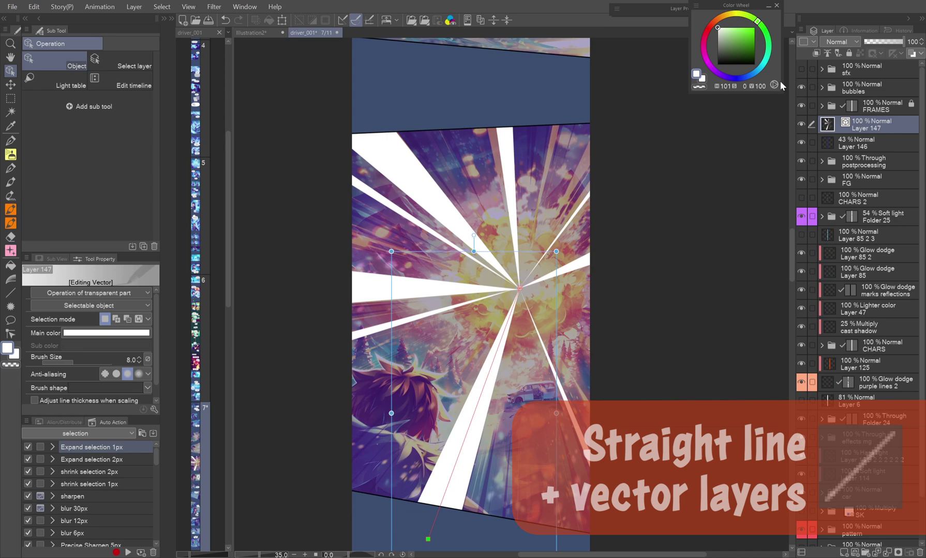
- Duplicate the white ray layer, rotate it -135°, extend a ray to the border, and blend as Add (Glow)
{"action": "key", "text": "ctrl+c"}
{"action": "key", "text": "ctrl+v"}
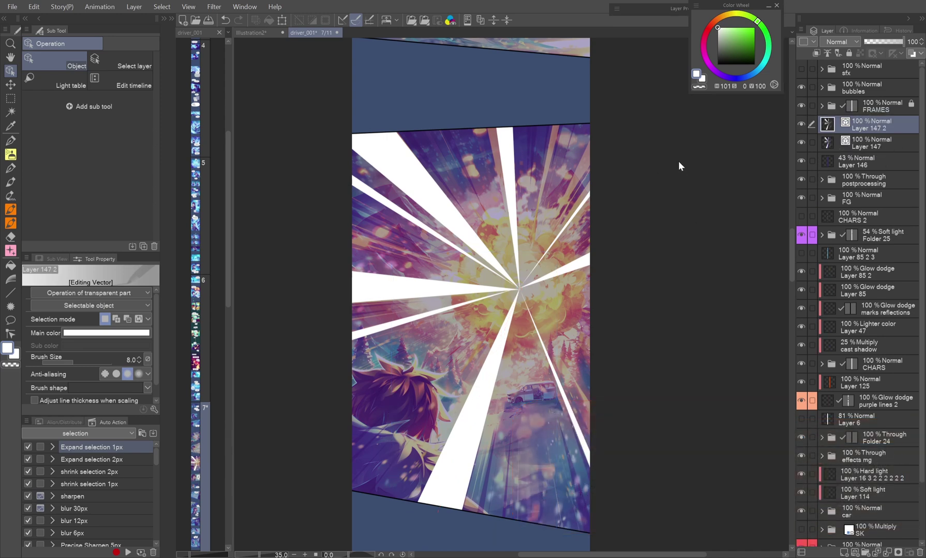
{"action": "key", "text": "ctrl+t"}
{"action": "left_click_drag", "start_coordinate": [678, 165], "coordinate": [248, 269]}
{"action": "left_click_drag", "start_coordinate": [519, 293], "coordinate": [519, 295]}
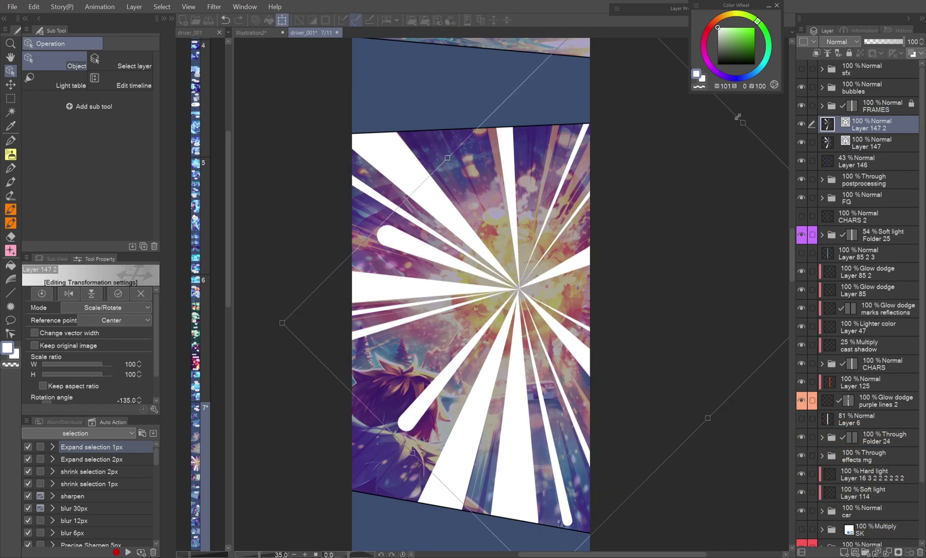
{"action": "key", "text": "Return"}
{"action": "left_click_drag", "start_coordinate": [295, 211], "coordinate": [561, 542]}
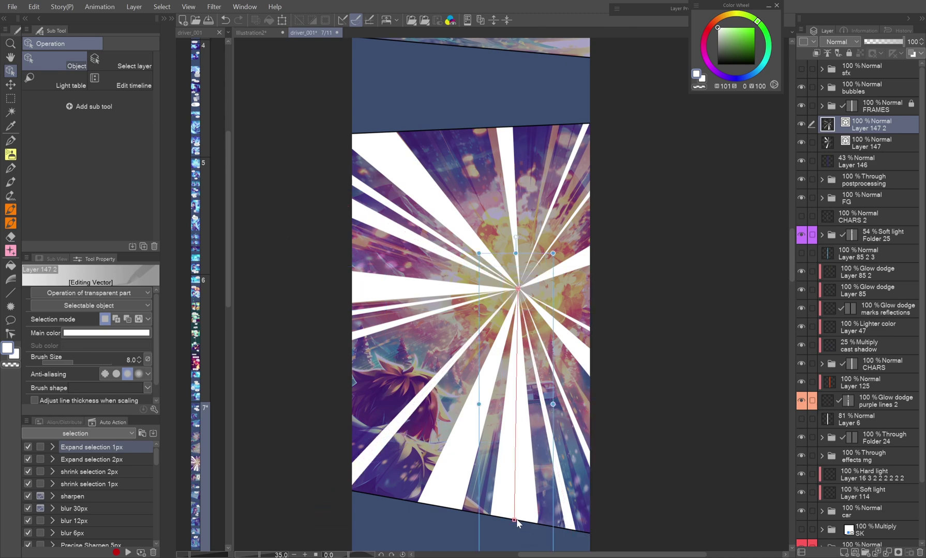
{"action": "left_click", "coordinate": [583, 347]}
{"action": "key", "text": "ctrl+e"}
{"action": "left_click", "coordinate": [838, 41]}
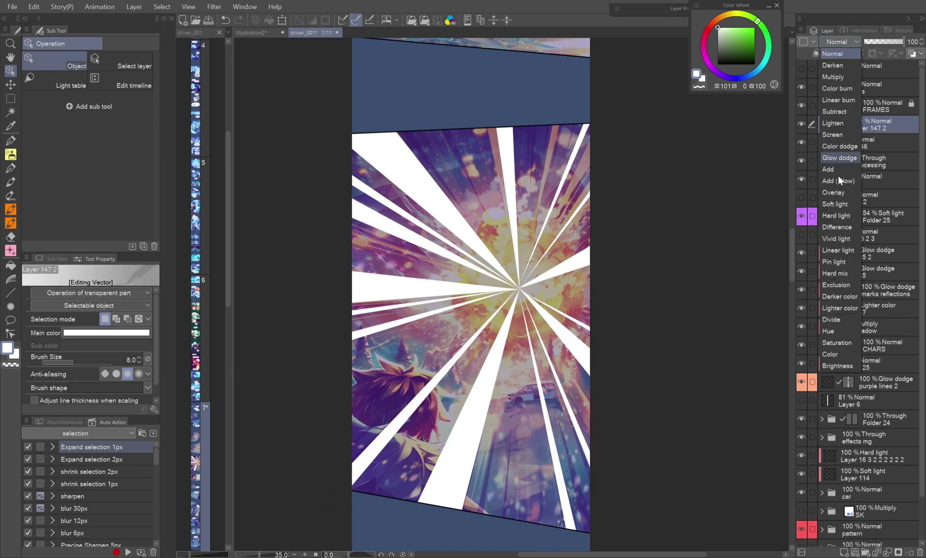
{"action": "left_click", "coordinate": [805, 163]}
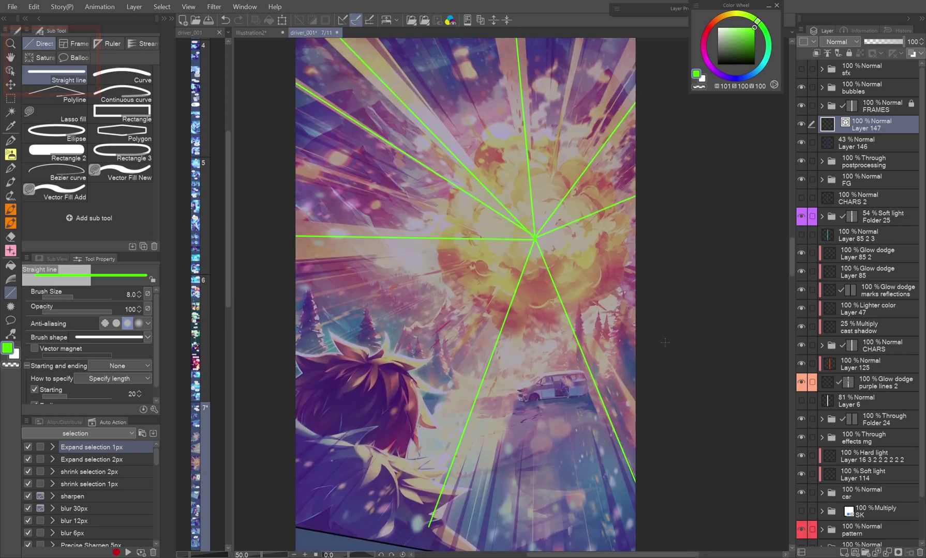
- Thicken a green vector ray into a wedge by widening it at its control point
{"action": "key", "text": "o"}
{"action": "left_click", "coordinate": [516, 225]}
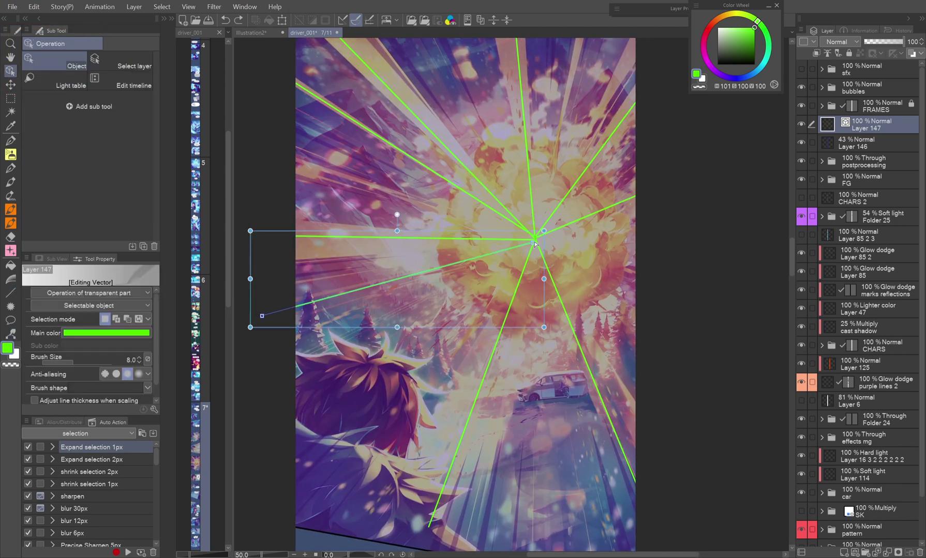
{"action": "left_click_drag", "start_coordinate": [517, 255], "coordinate": [524, 338]}
{"action": "key", "text": "y"}
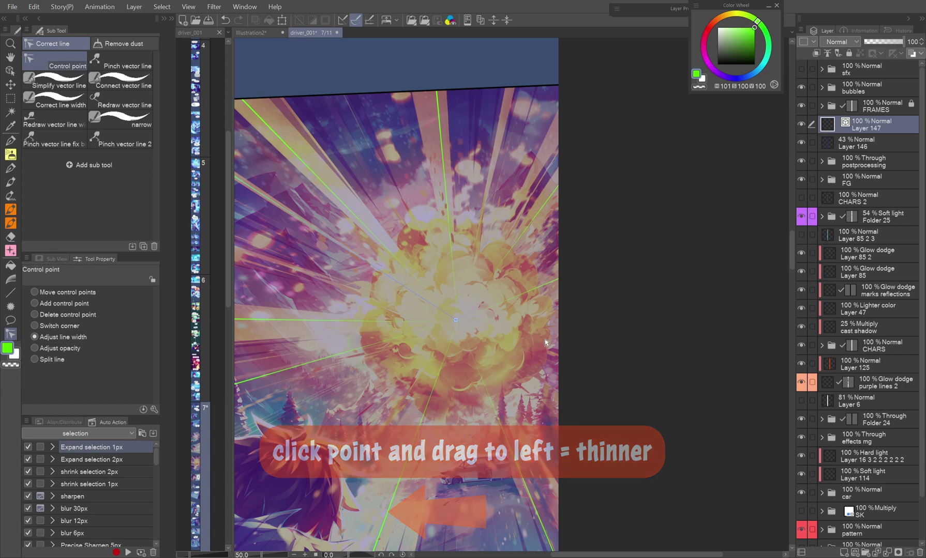
{"action": "left_click_drag", "start_coordinate": [456, 320], "coordinate": [748, 319]}
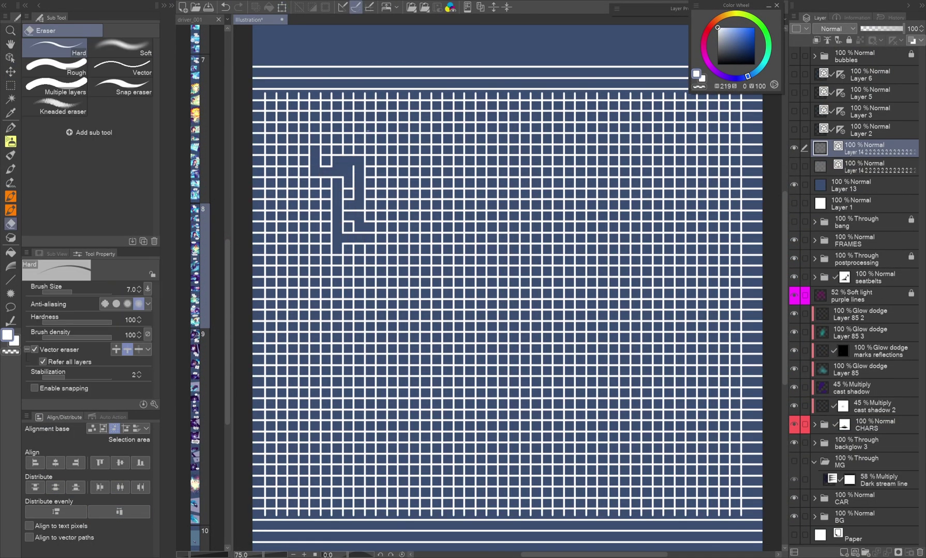
- Erase maze corridors through the white line grid with the Hard eraser, undoing one stray stroke
{"action": "left_click_drag", "start_coordinate": [364, 176], "coordinate": [385, 209]}
{"action": "scroll", "coordinate": [336, 207], "scroll_direction": "up", "scroll_amount": 1}
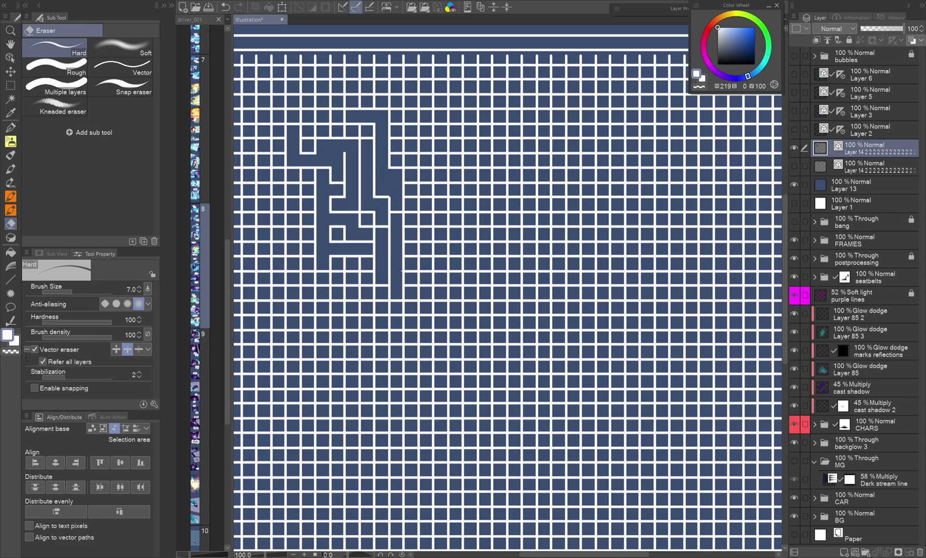
{"action": "left_click_drag", "start_coordinate": [259, 243], "coordinate": [375, 362]}
{"action": "key", "text": "ctrl+z"}
{"action": "left_click_drag", "start_coordinate": [256, 186], "coordinate": [294, 208]}
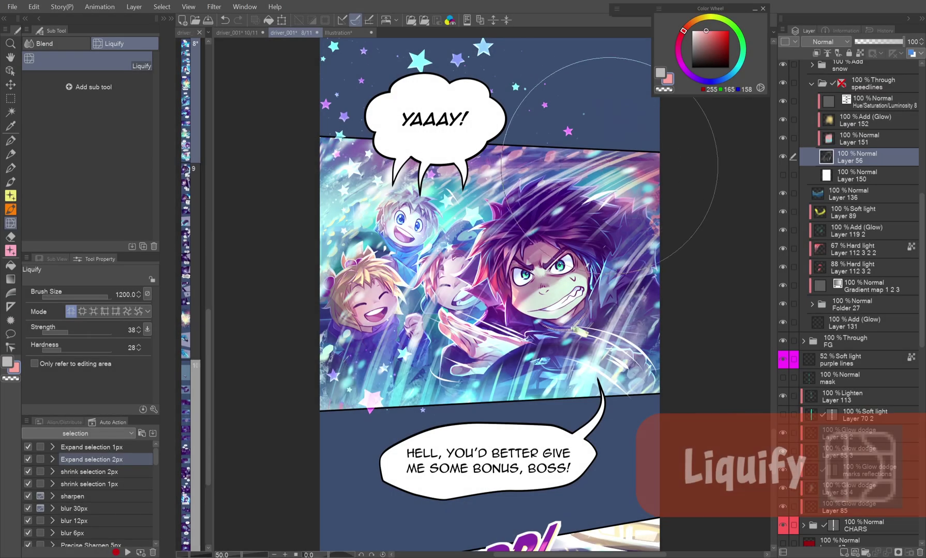
- Flip the canvas horizontally and paint cyan swirls behind the sleeping character with the Beast brush
{"action": "key", "text": "h"}
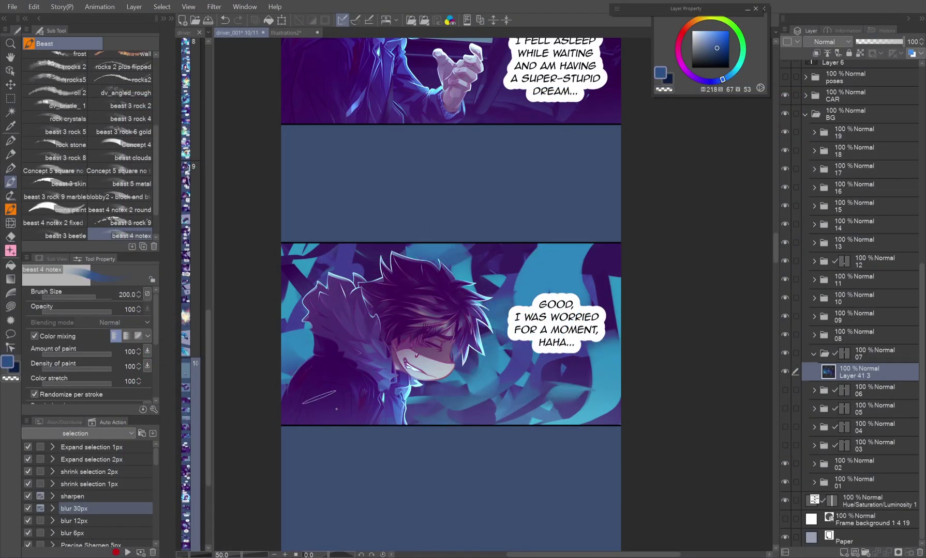
{"action": "mouse_move", "coordinate": [615, 243]}
{"action": "left_mouse_down"}
{"action": "mouse_move", "coordinate": [502, 331]}
{"action": "mouse_move", "coordinate": [486, 305]}
{"action": "left_mouse_up"}
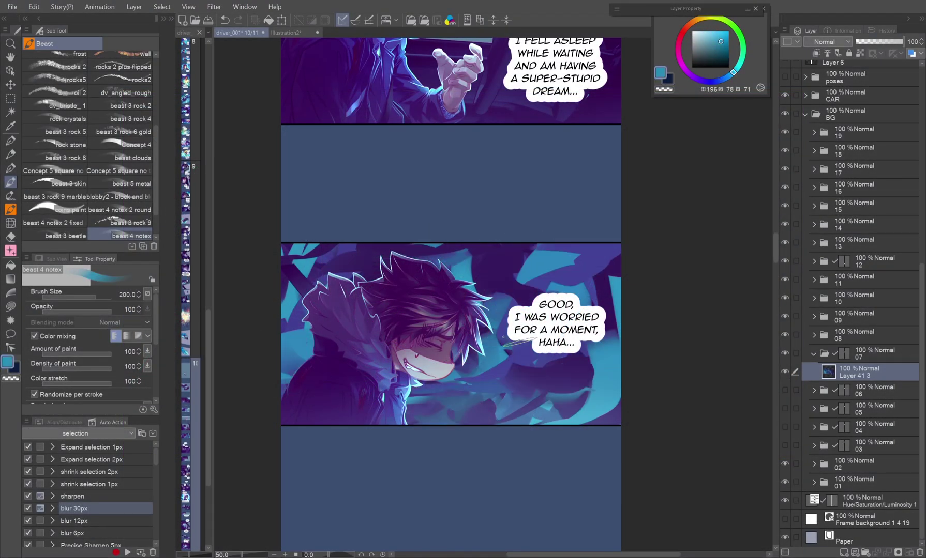
{"action": "left_click", "coordinate": [569, 279], "text": "alt"}
{"action": "left_click_drag", "start_coordinate": [615, 264], "coordinate": [476, 311]}
{"action": "left_click_drag", "start_coordinate": [419, 429], "coordinate": [567, 380]}
- Push the cyan swirls into wavy shapes with Liquify, then deselect and return to the soft brush
{"action": "left_click", "coordinate": [10, 223]}
{"action": "left_click_drag", "start_coordinate": [548, 269], "coordinate": [465, 337]}
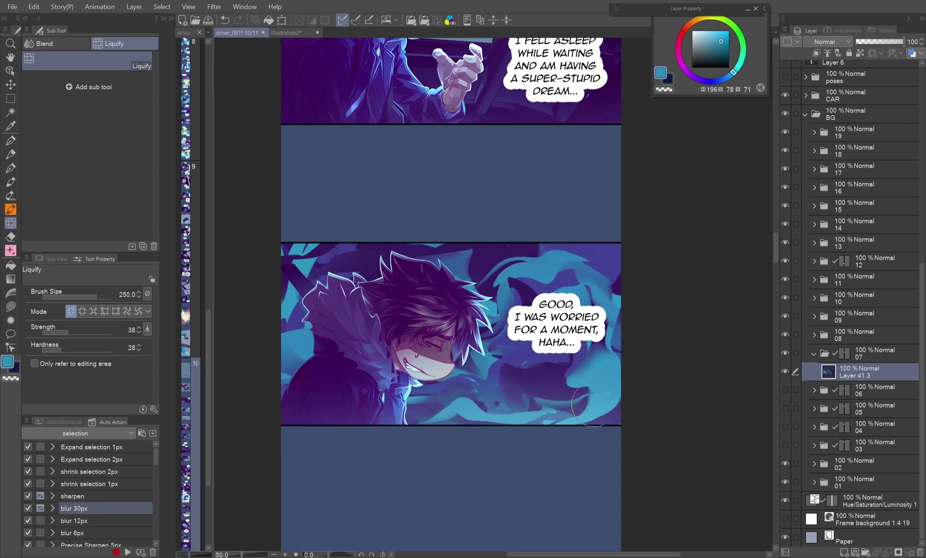
{"action": "mouse_move", "coordinate": [620, 269]}
{"action": "left_mouse_down"}
{"action": "mouse_move", "coordinate": [517, 403]}
{"action": "mouse_move", "coordinate": [439, 289]}
{"action": "left_mouse_up"}
{"action": "left_click_drag", "start_coordinate": [538, 259], "coordinate": [466, 362]}
{"action": "left_click_drag", "start_coordinate": [517, 289], "coordinate": [476, 424]}
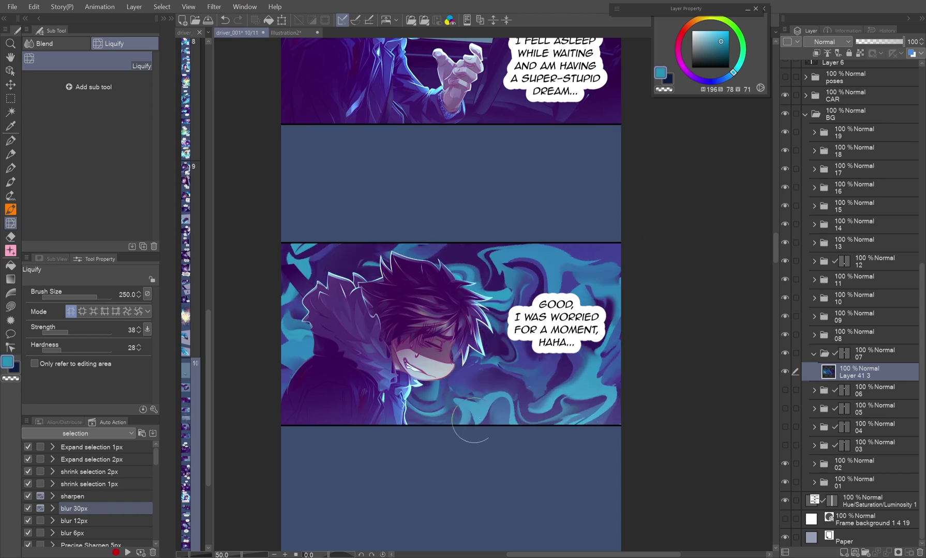
{"action": "left_click_drag", "start_coordinate": [542, 393], "coordinate": [642, 259]}
{"action": "left_click_drag", "start_coordinate": [517, 409], "coordinate": [616, 383]}
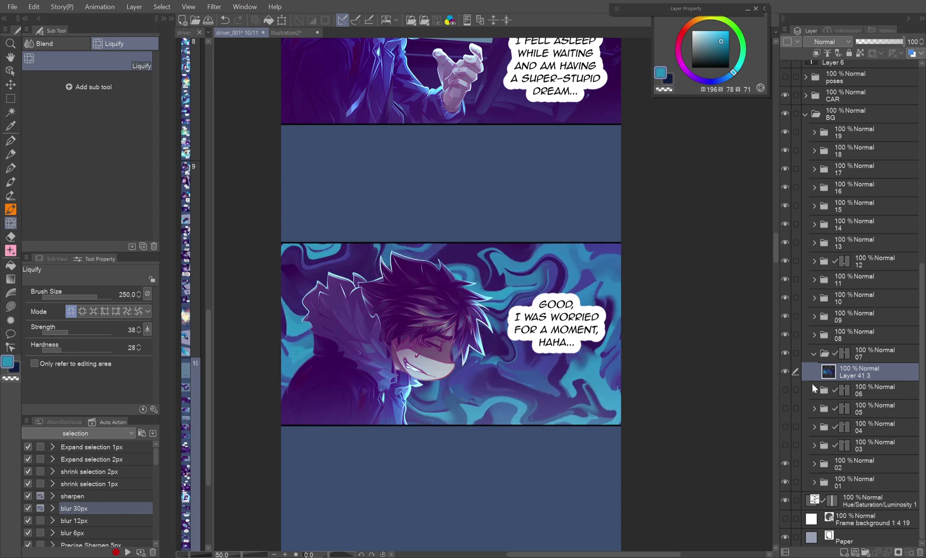
{"action": "key", "text": "ctrl+d"}
{"action": "key", "text": "b"}
{"action": "key", "text": "x"}
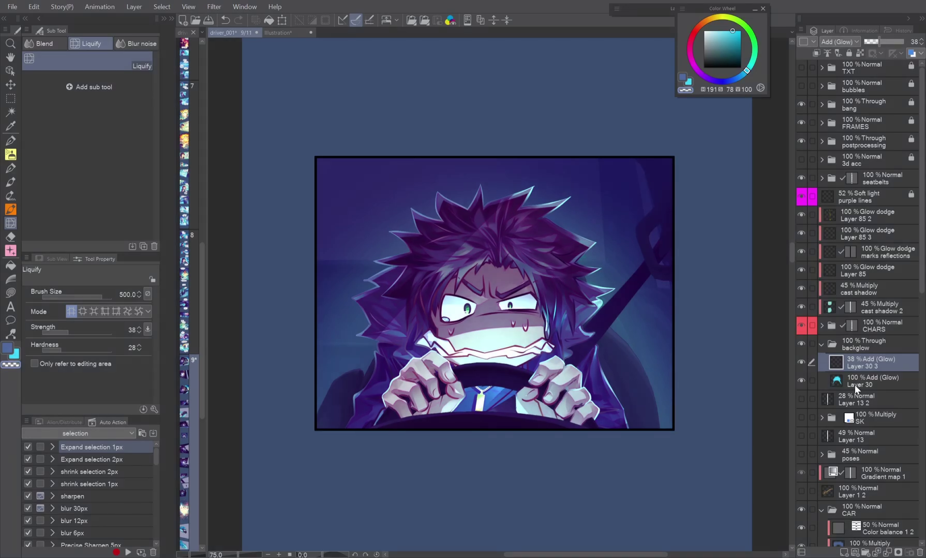
- At 100% zoom, warp the cyan glow outline around the top hair spikes and the head's left side
{"action": "key", "text": "h"}
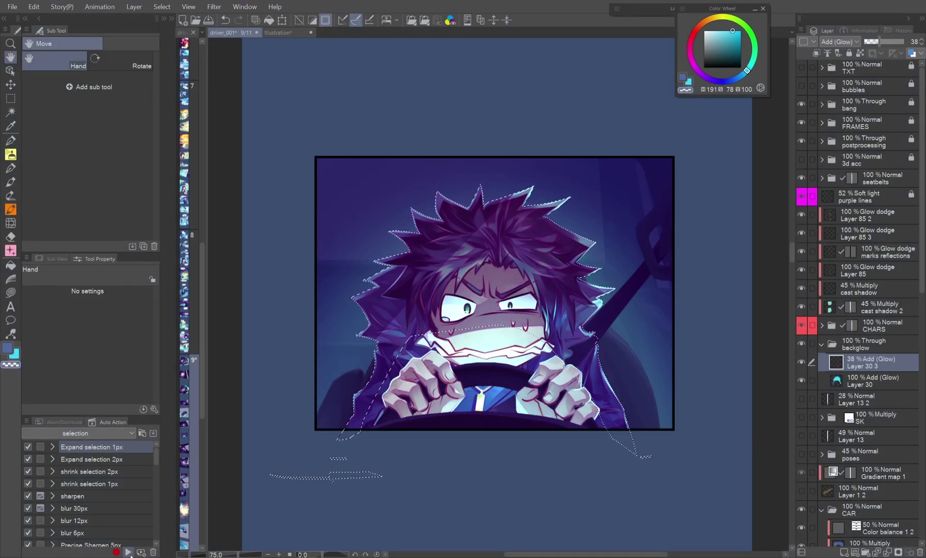
{"action": "left_click", "coordinate": [128, 552]}
{"action": "key", "text": "ctrl+alt+0"}
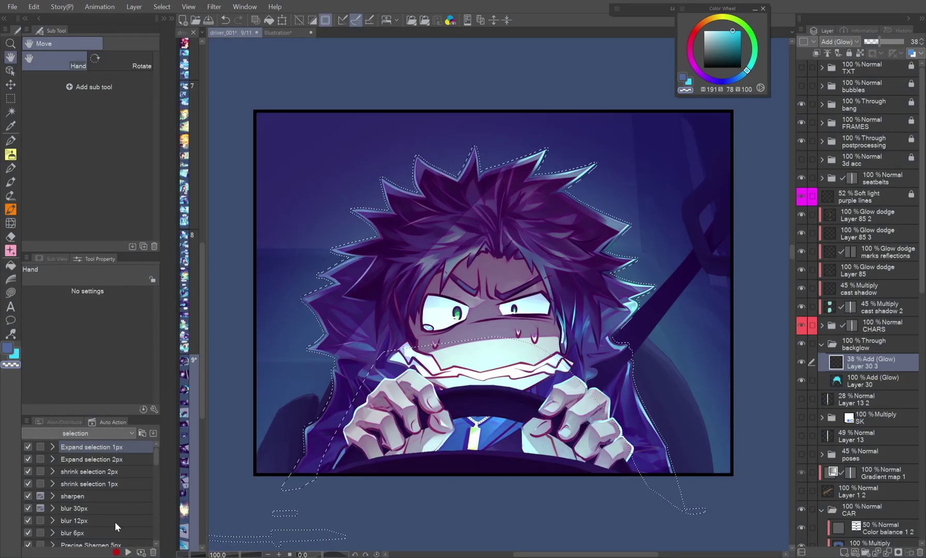
{"action": "key", "text": "j"}
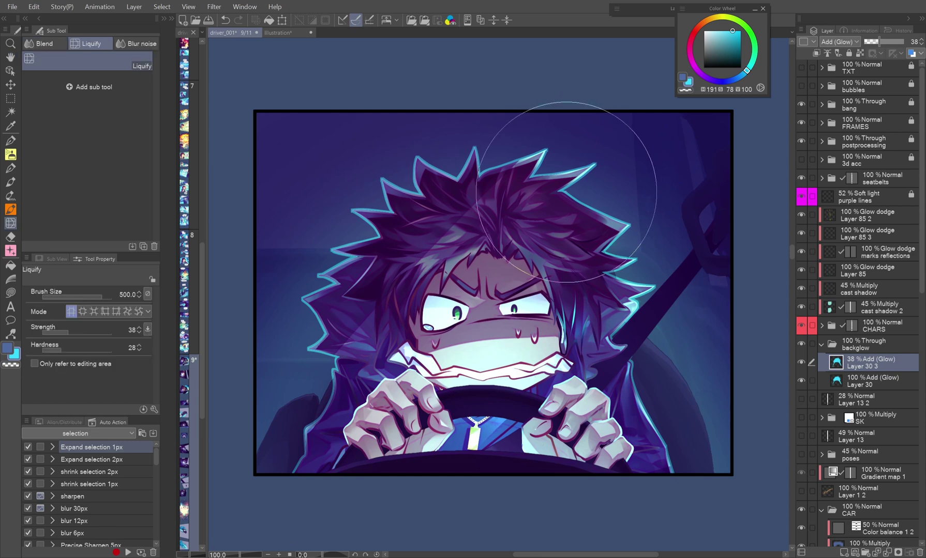
{"action": "mouse_move", "coordinate": [548, 129]}
{"action": "left_mouse_down"}
{"action": "mouse_move", "coordinate": [559, 124]}
{"action": "mouse_move", "coordinate": [517, 134]}
{"action": "left_mouse_up"}
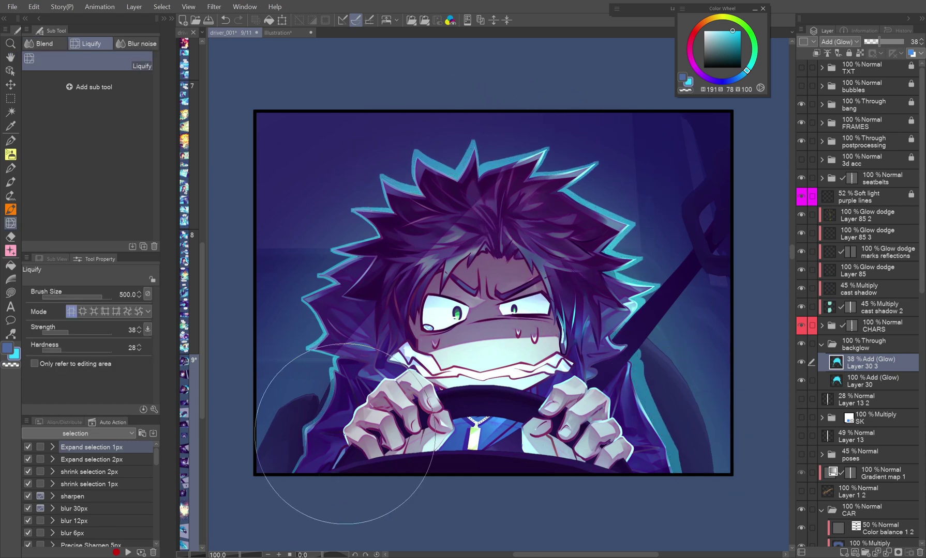
{"action": "mouse_move", "coordinate": [331, 455]}
{"action": "left_mouse_down"}
{"action": "mouse_move", "coordinate": [315, 248]}
{"action": "mouse_move", "coordinate": [326, 259]}
{"action": "left_mouse_up"}
{"action": "key", "text": "u"}
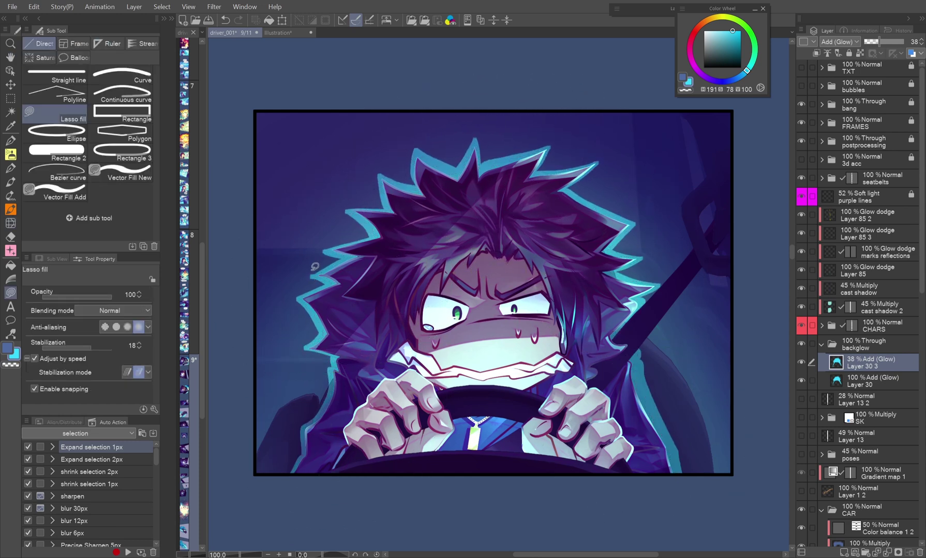
{"action": "key", "text": "j"}
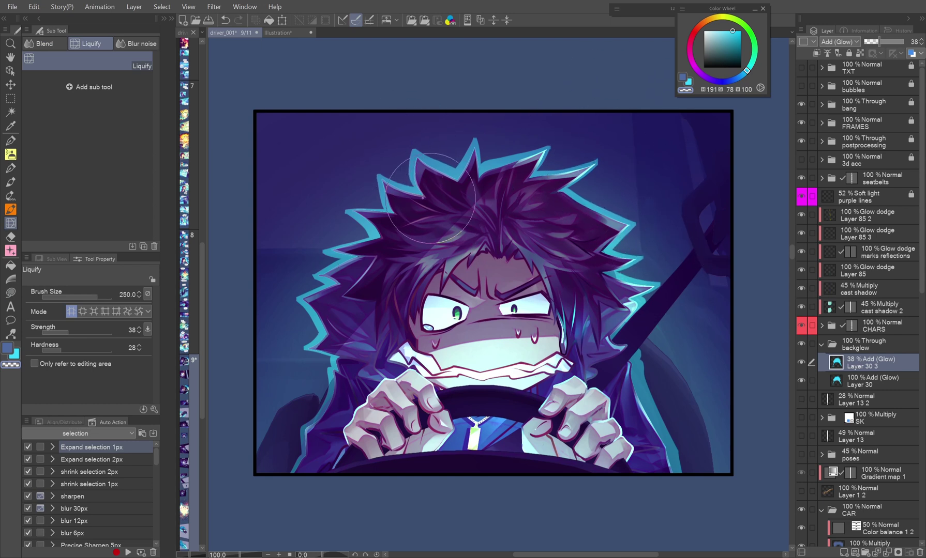
{"action": "left_click_drag", "start_coordinate": [430, 198], "coordinate": [502, 173]}
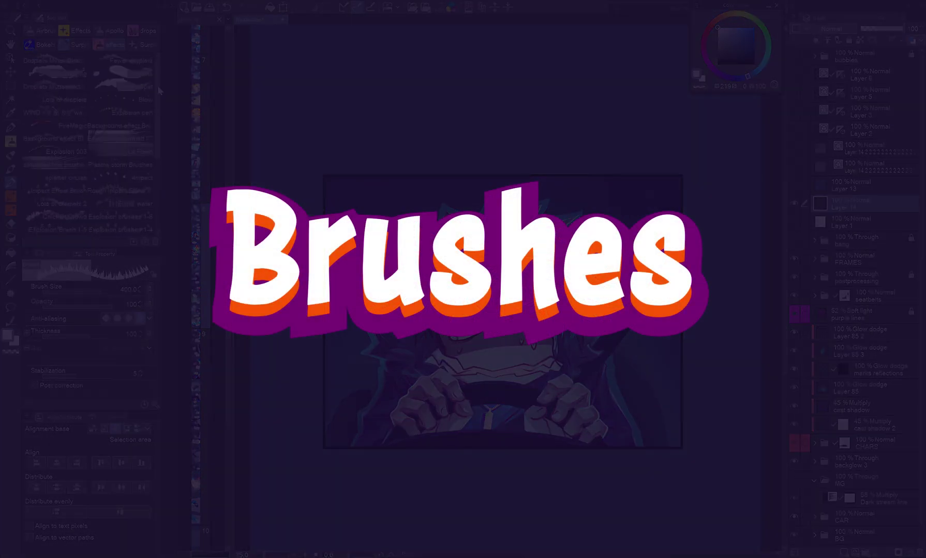
- Try the Manga Effects Stamp and the jumpy pen brush above the hair, undoing the spiky arc
{"action": "scroll", "coordinate": [104, 140], "scroll_direction": "up", "scroll_amount": 3}
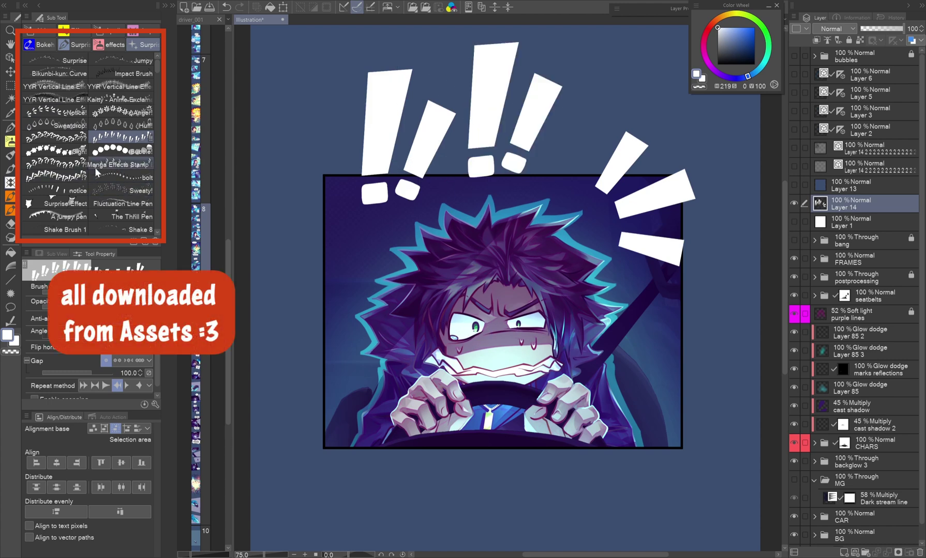
{"action": "left_click", "coordinate": [95, 167]}
{"action": "left_click", "coordinate": [54, 125]}
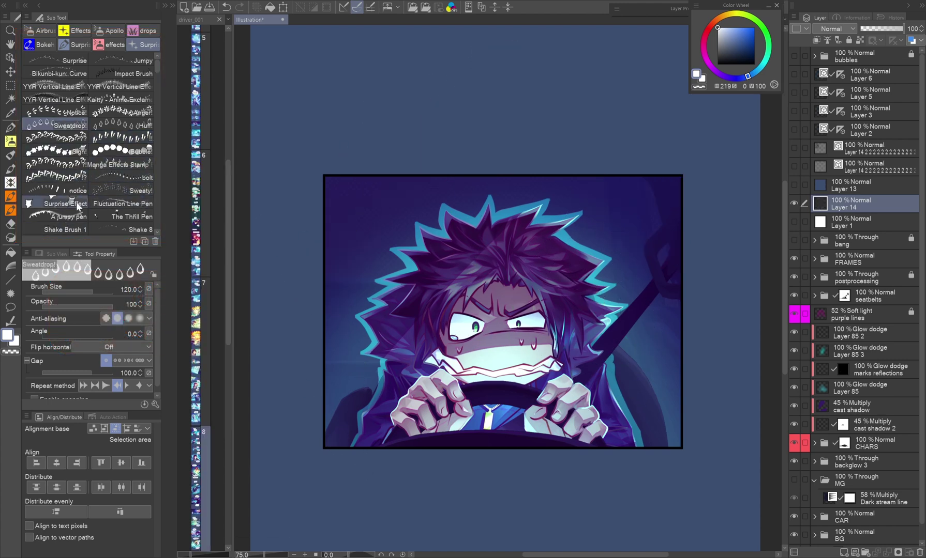
{"action": "left_click", "coordinate": [76, 202]}
{"action": "left_click", "coordinate": [69, 217]}
{"action": "left_click_drag", "start_coordinate": [382, 243], "coordinate": [529, 193]}
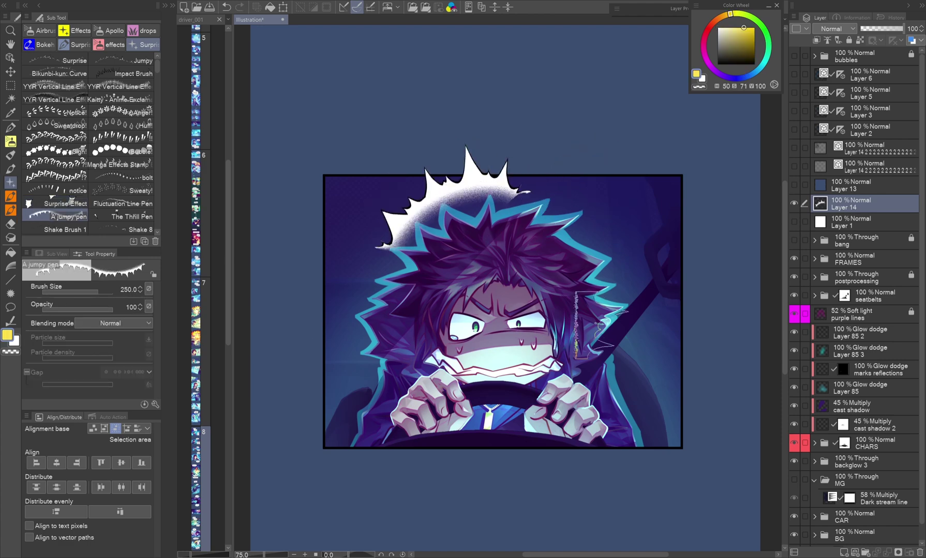
{"action": "key", "text": "ctrl+z"}
- Trace a thin wavy white line around the driver's hair with the Fluctuation Line Pen
{"action": "left_click", "coordinate": [123, 203]}
{"action": "left_click", "coordinate": [717, 27]}
{"action": "left_click_drag", "start_coordinate": [416, 212], "coordinate": [630, 334]}
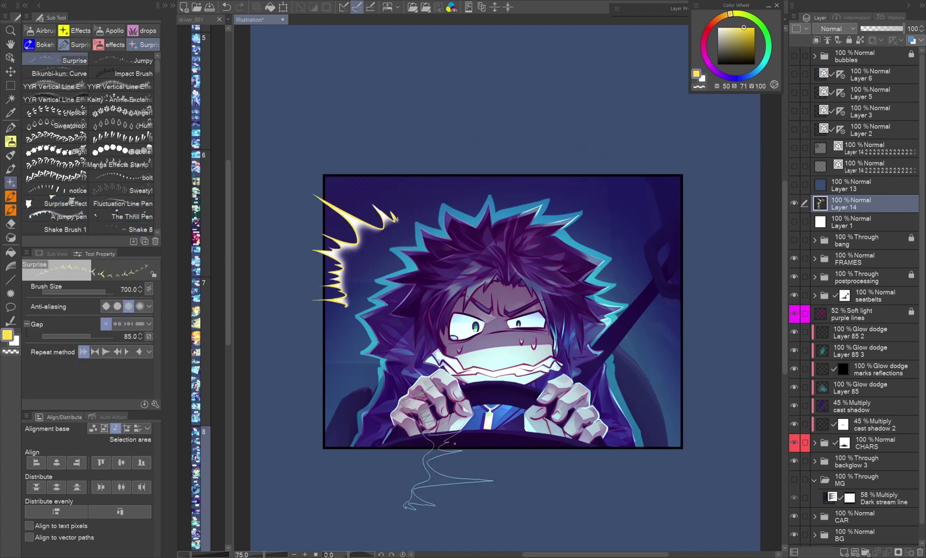
{"action": "left_click_drag", "start_coordinate": [424, 497], "coordinate": [517, 499]}
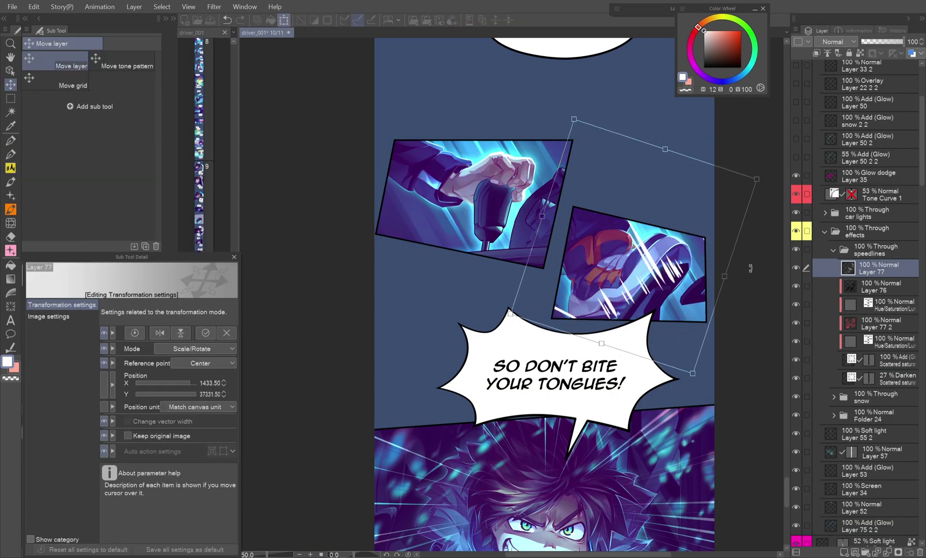
- Commit the speed-line transform and set Layer 77 to Add (Glow) at 57%
{"action": "key", "text": "e"}
{"action": "key", "text": "ctrl+z"}
{"action": "key", "text": "e"}
{"action": "left_click", "coordinate": [834, 41]}
{"action": "left_click_drag", "start_coordinate": [905, 41], "coordinate": [888, 39]}
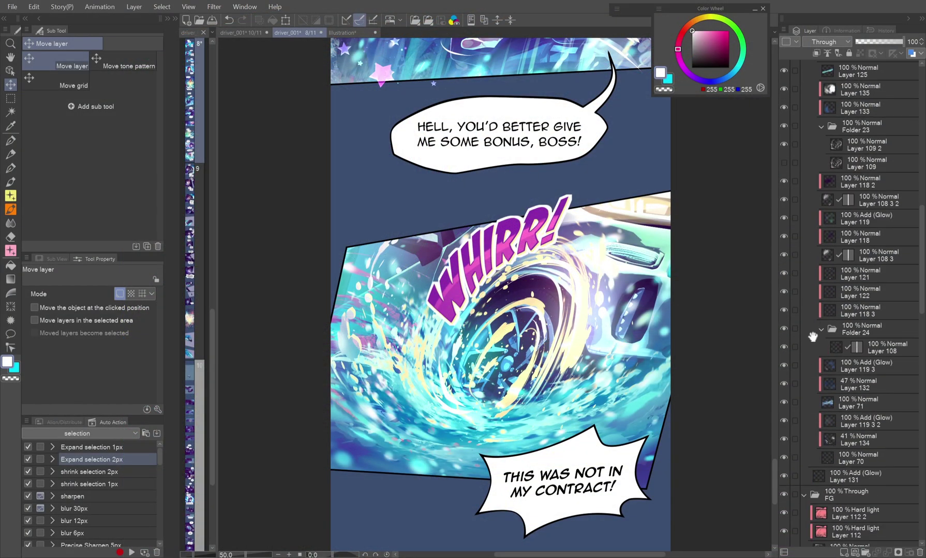
- Paint a swirling cyan water splash on the separate canvas with the EFX snow action brush
{"action": "left_click", "coordinate": [784, 196], "text": "alt"}
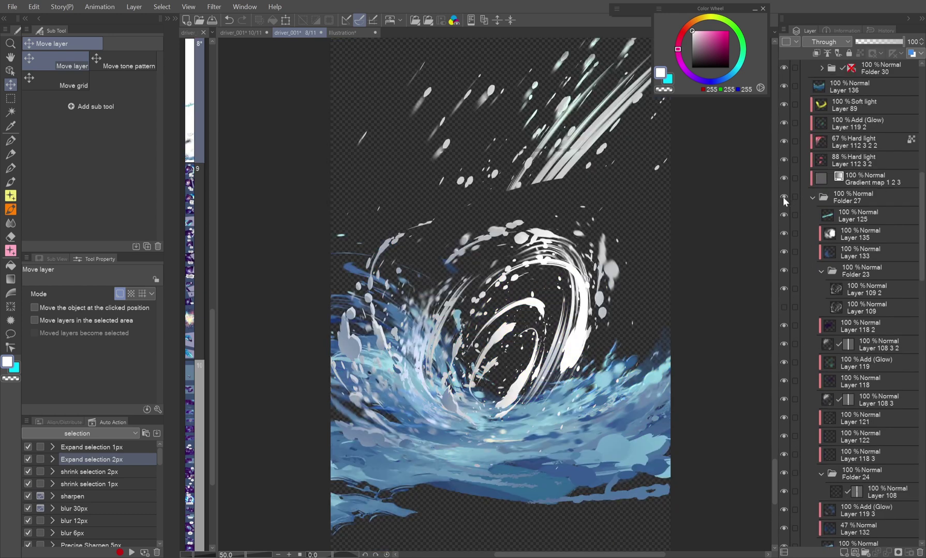
{"action": "left_click", "coordinate": [783, 197], "text": "alt"}
{"action": "mouse_move", "coordinate": [783, 104]}
{"action": "left_mouse_down"}
{"action": "mouse_move", "coordinate": [783, 160]}
{"action": "mouse_move", "coordinate": [784, 104]}
{"action": "left_mouse_up"}
{"action": "left_click", "coordinate": [869, 290]}
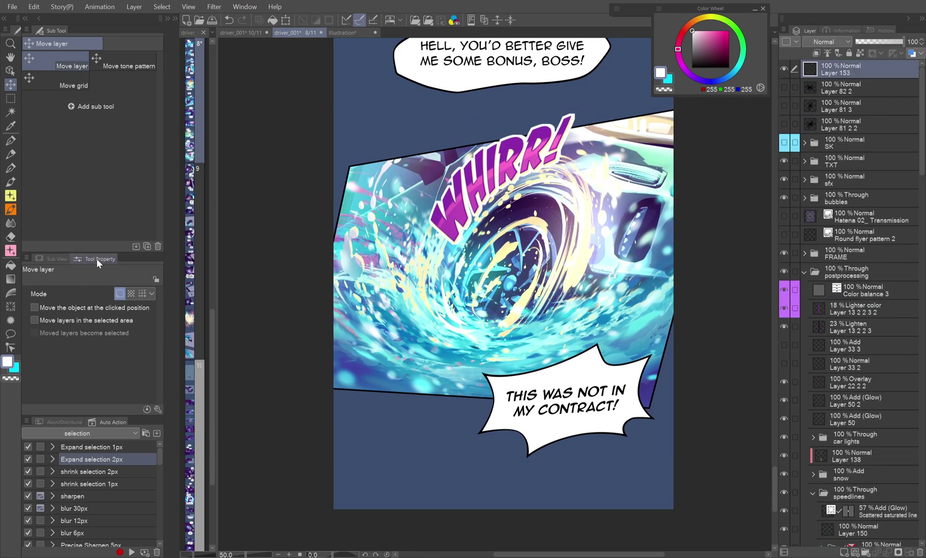
{"action": "left_click_drag", "start_coordinate": [388, 421], "coordinate": [455, 465]}
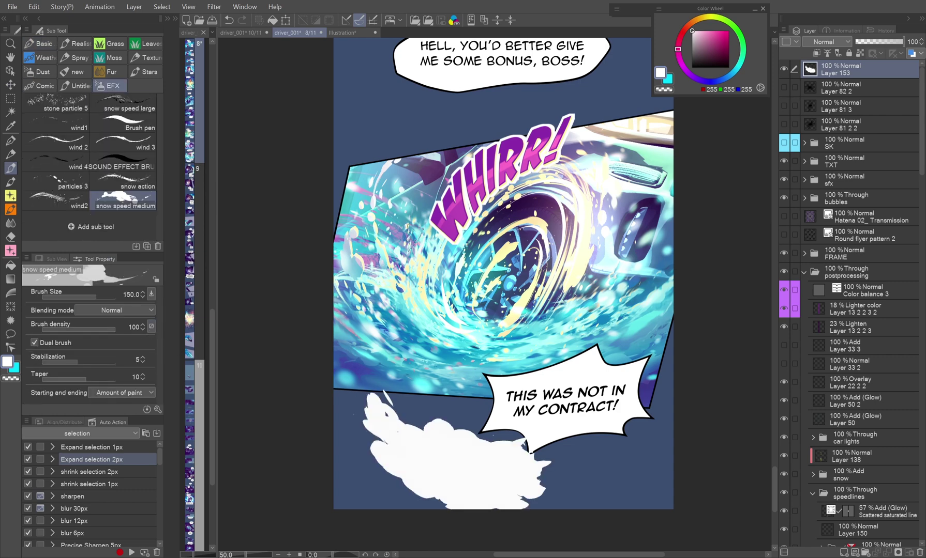
{"action": "key", "text": "ctrl+z"}
{"action": "left_click_drag", "start_coordinate": [382, 417], "coordinate": [517, 455]}
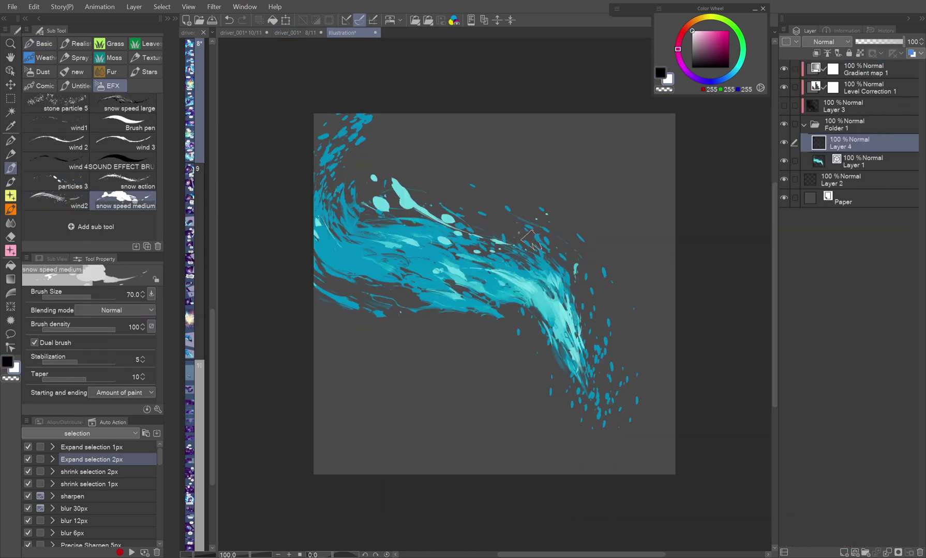
{"action": "mouse_move", "coordinate": [530, 239]}
{"action": "left_mouse_down"}
{"action": "mouse_move", "coordinate": [473, 180]}
{"action": "mouse_move", "coordinate": [466, 309]}
{"action": "mouse_move", "coordinate": [412, 332]}
{"action": "mouse_move", "coordinate": [527, 353]}
{"action": "mouse_move", "coordinate": [584, 173]}
{"action": "mouse_move", "coordinate": [410, 181]}
{"action": "mouse_move", "coordinate": [452, 150]}
{"action": "mouse_move", "coordinate": [509, 389]}
{"action": "mouse_move", "coordinate": [656, 412]}
{"action": "mouse_move", "coordinate": [584, 138]}
{"action": "left_mouse_up"}
{"action": "left_click", "coordinate": [123, 183]}
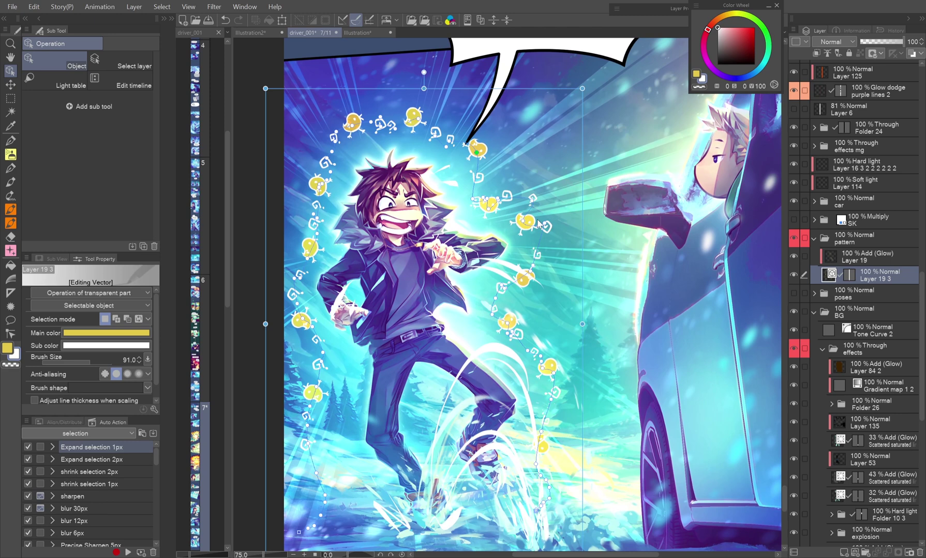
- Adjust the chick pattern's vector path and raise Brush Size from 91.0 to 186.5
{"action": "left_click_drag", "start_coordinate": [538, 223], "coordinate": [538, 220]}
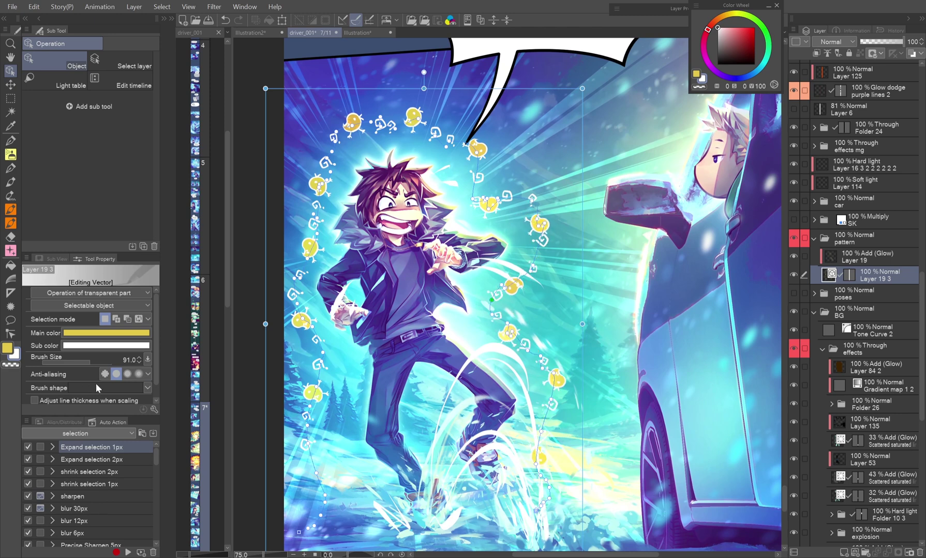
{"action": "left_click", "coordinate": [96, 362]}
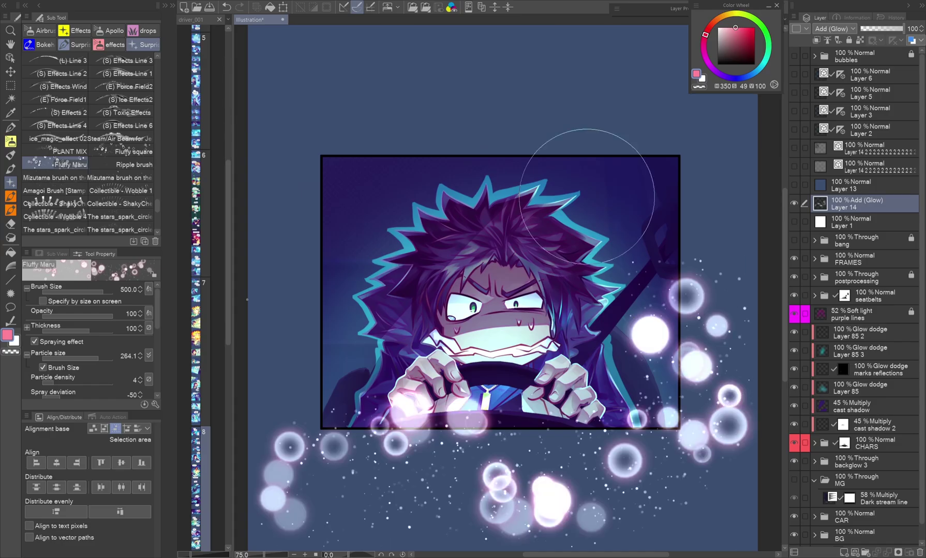
- Paint hex flares, sparkles and glowing bokeh orbs around the driver panel with Bokeh brushes
{"action": "scroll", "coordinate": [154, 187], "scroll_direction": "down", "scroll_amount": 3}
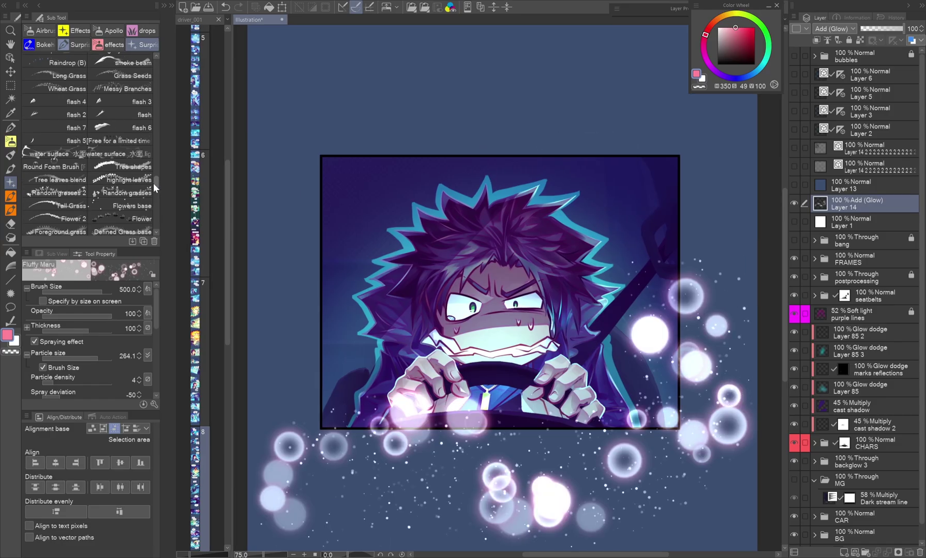
{"action": "left_click", "coordinate": [40, 44]}
{"action": "left_click", "coordinate": [366, 78]}
{"action": "left_click", "coordinate": [470, 76]}
{"action": "left_click", "coordinate": [733, 106]}
{"action": "left_click", "coordinate": [57, 217]}
{"action": "left_click_drag", "start_coordinate": [268, 127], "coordinate": [321, 494]}
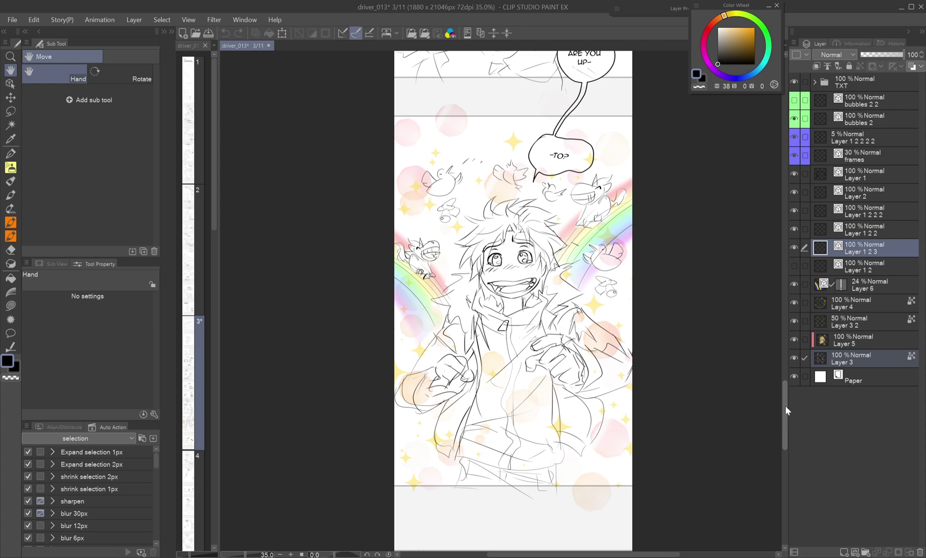
- Show Layer 3 2, Layer 1 2 2, Layer 1 2 2 2 and Layer 6 for sparkles, creatures and rainbows
{"action": "left_click_drag", "start_coordinate": [784, 406], "coordinate": [782, 450]}
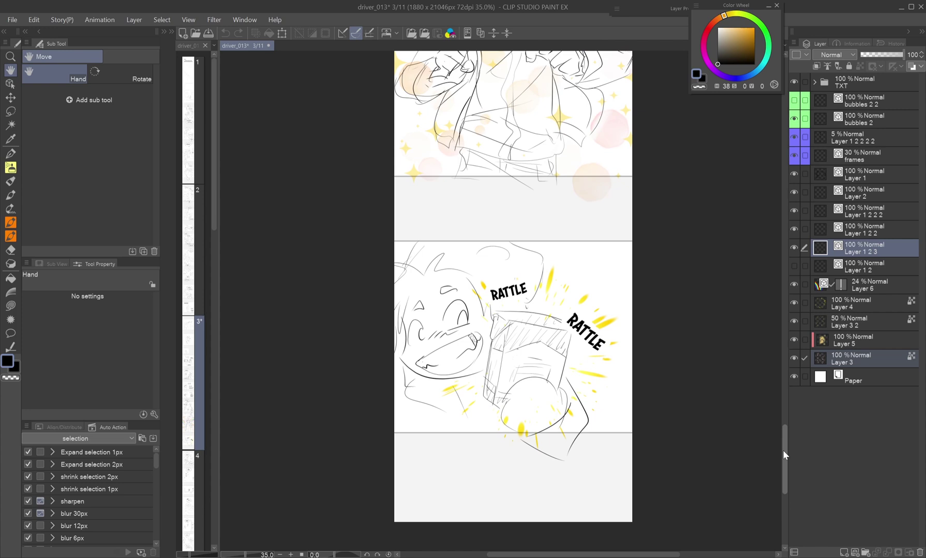
{"action": "scroll", "coordinate": [782, 450], "scroll_direction": "up", "scroll_amount": 5}
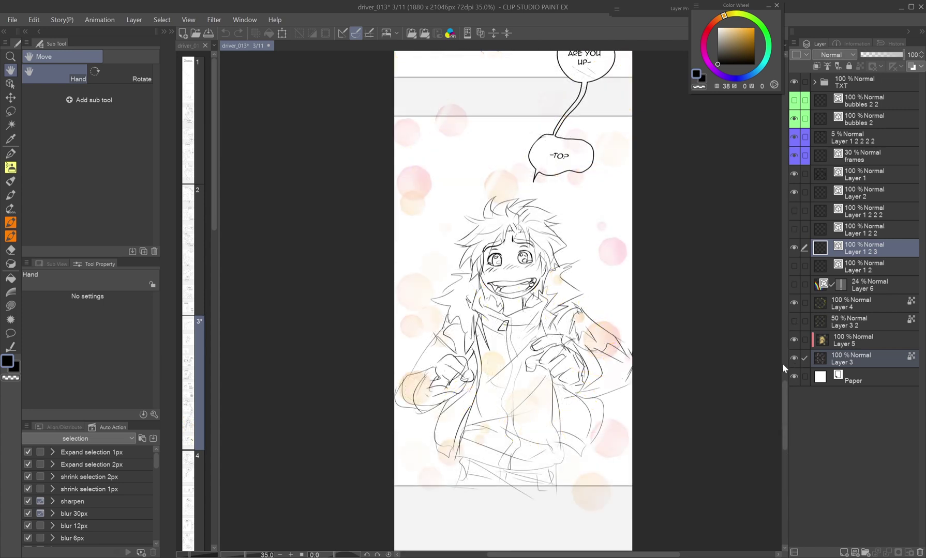
{"action": "left_click", "coordinate": [793, 322]}
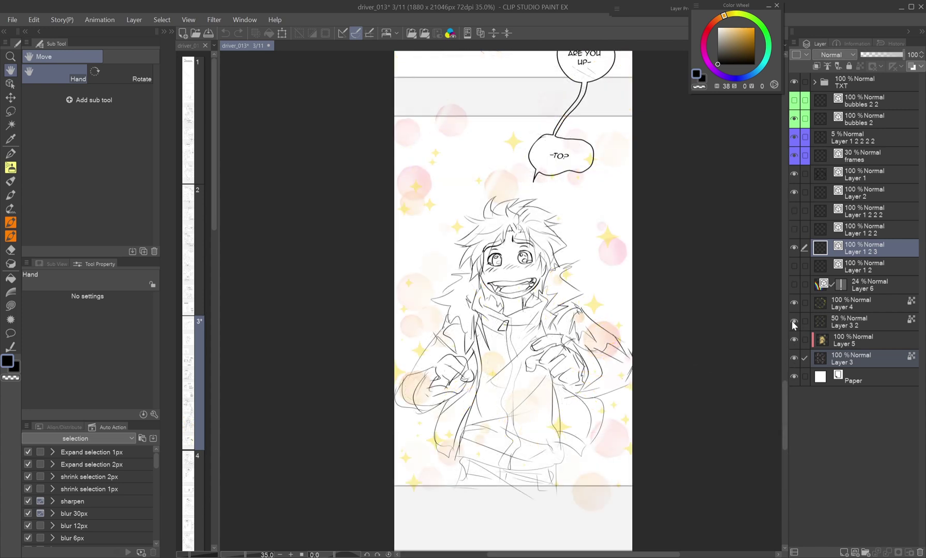
{"action": "left_click", "coordinate": [794, 229]}
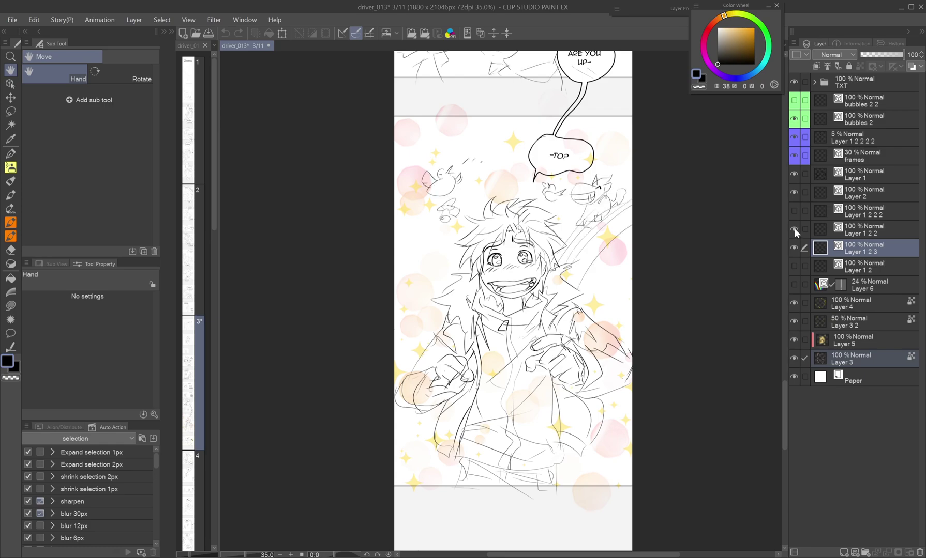
{"action": "left_click", "coordinate": [793, 211]}
{"action": "left_click", "coordinate": [794, 285]}
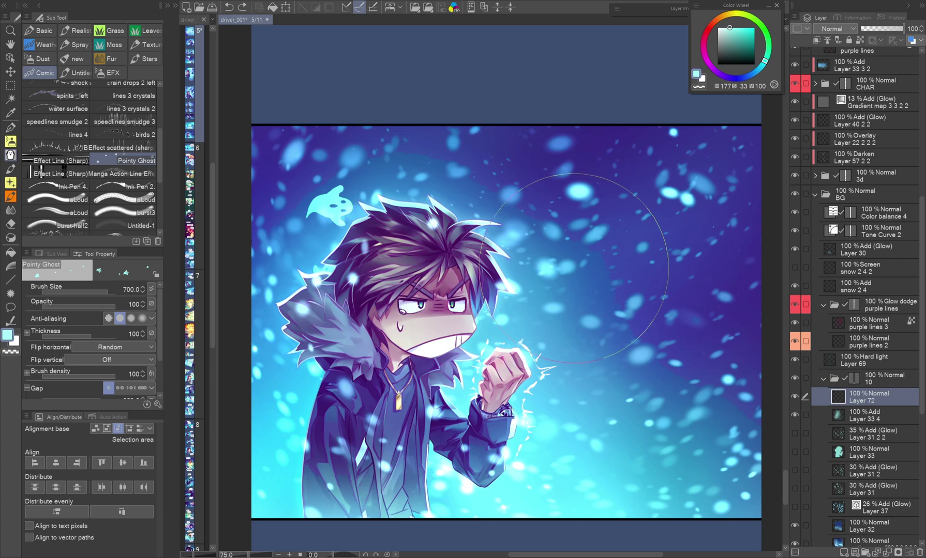
- Stamp ghosts across the snowy panel on Layer 72 with the Pointy Ghost brush, then hide Layer 72
{"action": "left_click", "coordinate": [680, 323]}
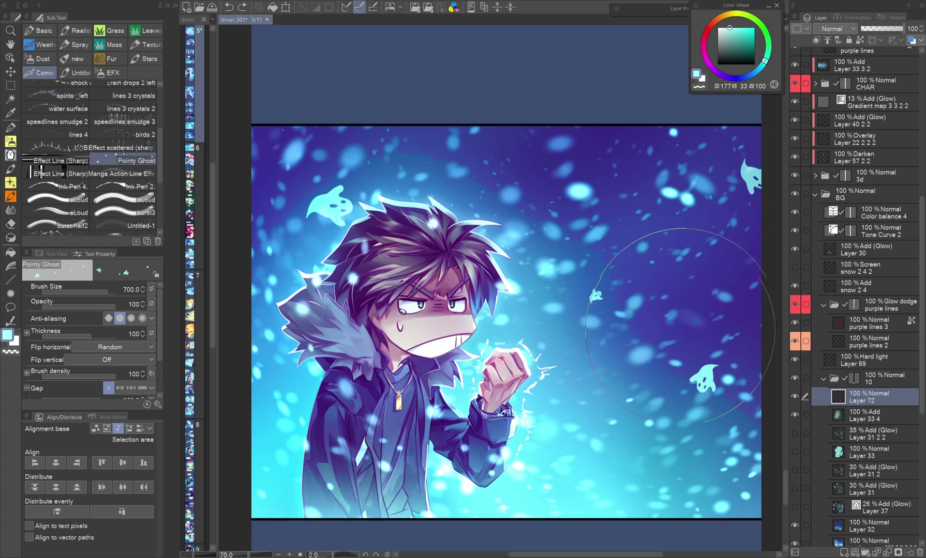
{"action": "mouse_move", "coordinate": [680, 323]}
{"action": "left_mouse_down"}
{"action": "mouse_move", "coordinate": [553, 387]}
{"action": "mouse_move", "coordinate": [524, 479]}
{"action": "mouse_move", "coordinate": [384, 421]}
{"action": "mouse_move", "coordinate": [246, 424]}
{"action": "mouse_move", "coordinate": [442, 411]}
{"action": "mouse_move", "coordinate": [524, 224]}
{"action": "mouse_move", "coordinate": [650, 274]}
{"action": "mouse_move", "coordinate": [577, 144]}
{"action": "left_mouse_up"}
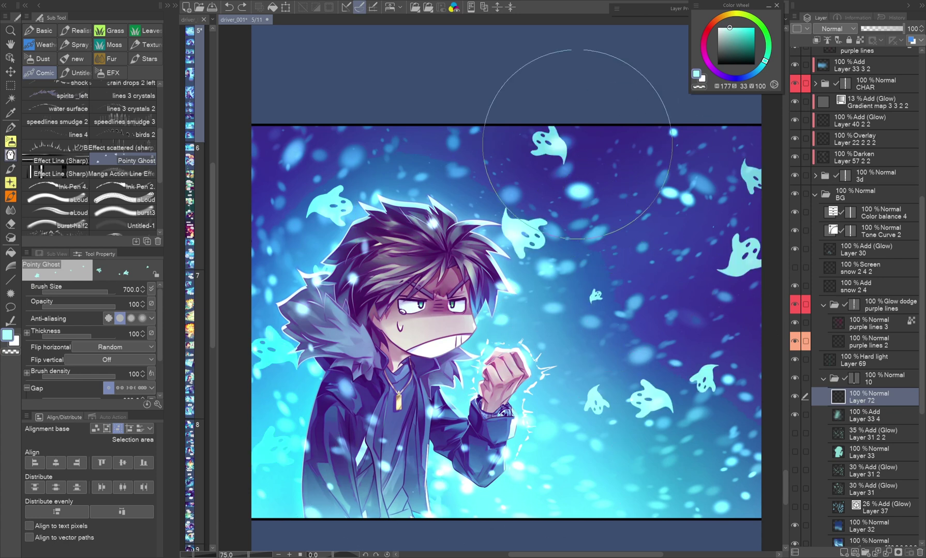
{"action": "left_click", "coordinate": [794, 398]}
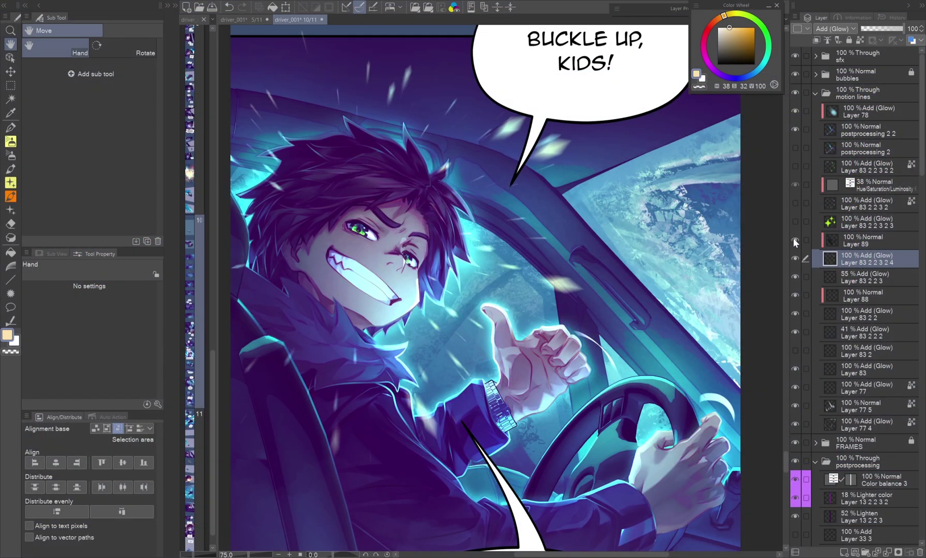
- Show Layer 14 and spray white four-point stars across the panel with Sparkling Spray 4Stars
{"action": "left_click", "coordinate": [794, 259]}
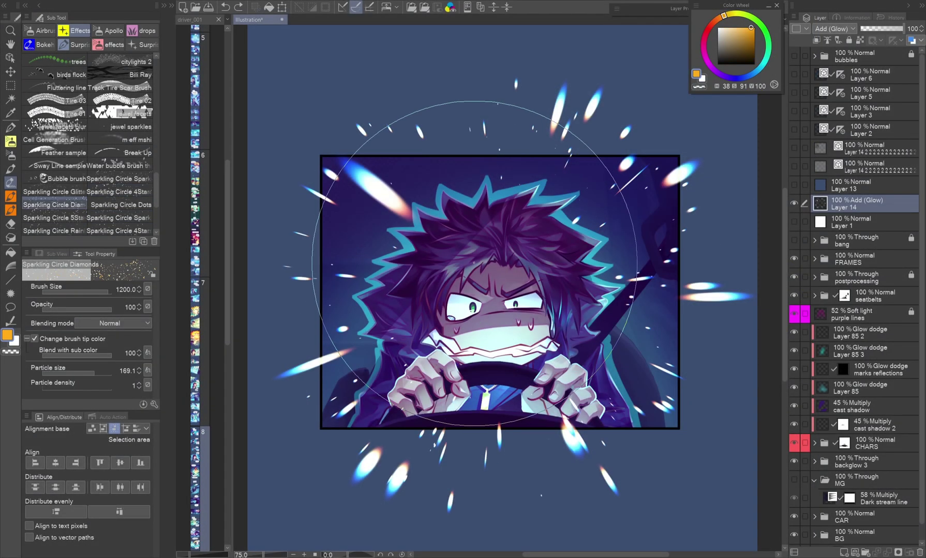
{"action": "scroll", "coordinate": [88, 181], "scroll_direction": "down", "scroll_amount": 5}
{"action": "left_click", "coordinate": [54, 155]}
{"action": "left_click_drag", "start_coordinate": [290, 207], "coordinate": [336, 362]}
{"action": "left_click_drag", "start_coordinate": [362, 440], "coordinate": [517, 527]}
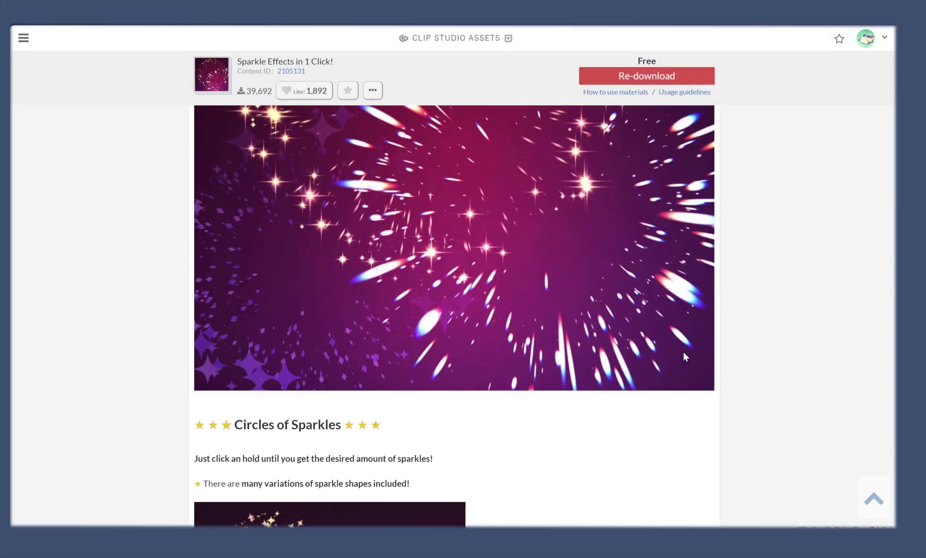
{"action": "scroll", "coordinate": [683, 352], "scroll_direction": "down", "scroll_amount": 5}
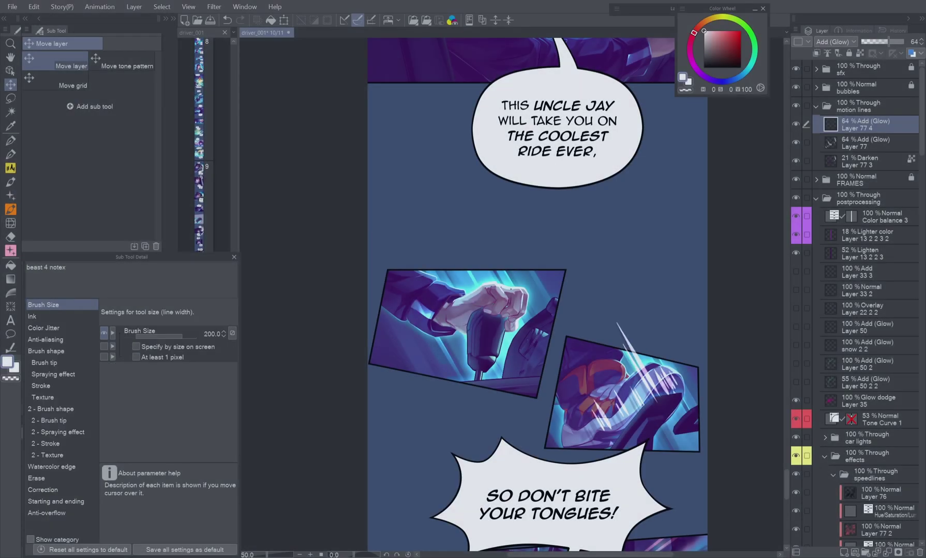
- Shrink the brush to size 30 and select the panel layer in background folder 18
{"action": "key", "text": "bracketleft"}
{"action": "key", "text": "bracketleft"}
{"action": "key", "text": "bracketleft"}
{"action": "key", "text": "bracketleft"}
{"action": "key", "text": "bracketleft"}
{"action": "key", "text": "bracketleft"}
{"action": "key", "text": "bracketleft"}
{"action": "key", "text": "bracketleft"}
{"action": "key", "text": "bracketleft"}
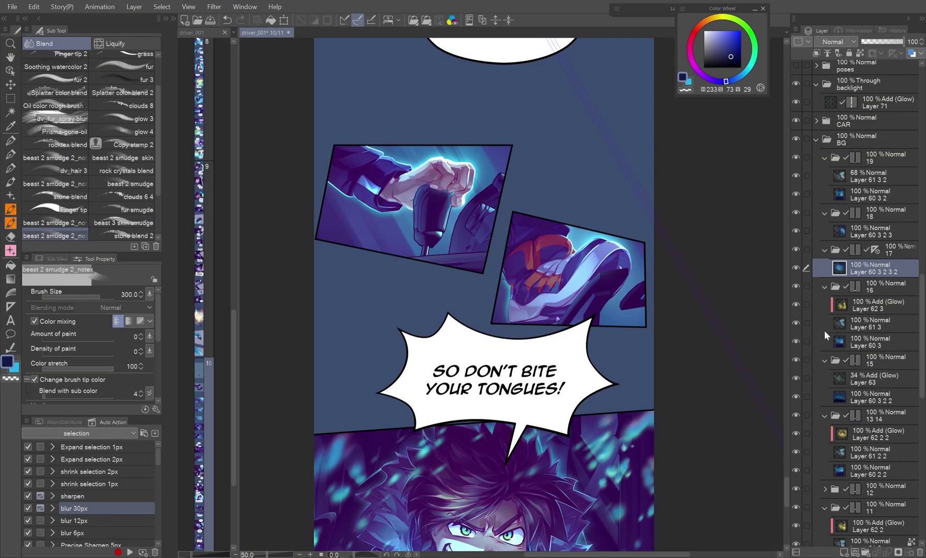
{"action": "left_click", "coordinate": [874, 231]}
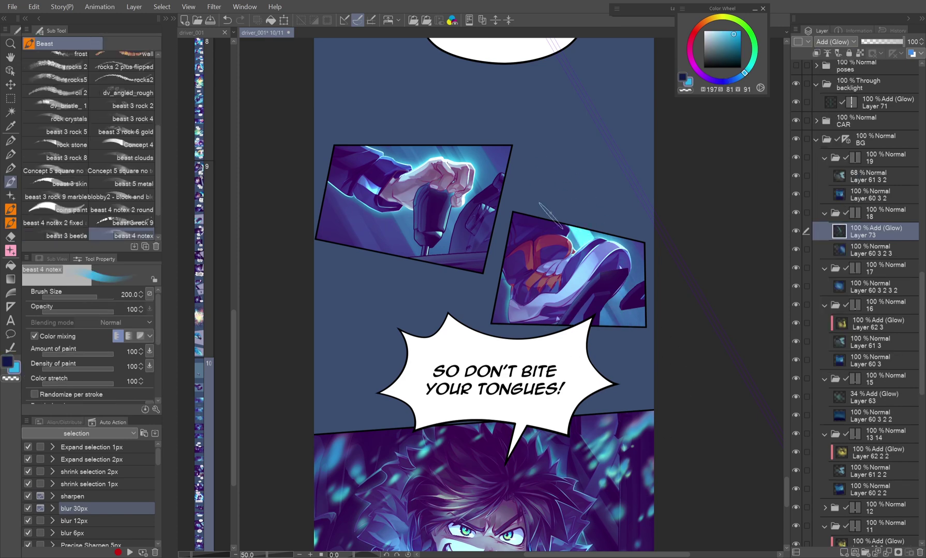
{"action": "key", "text": "j"}
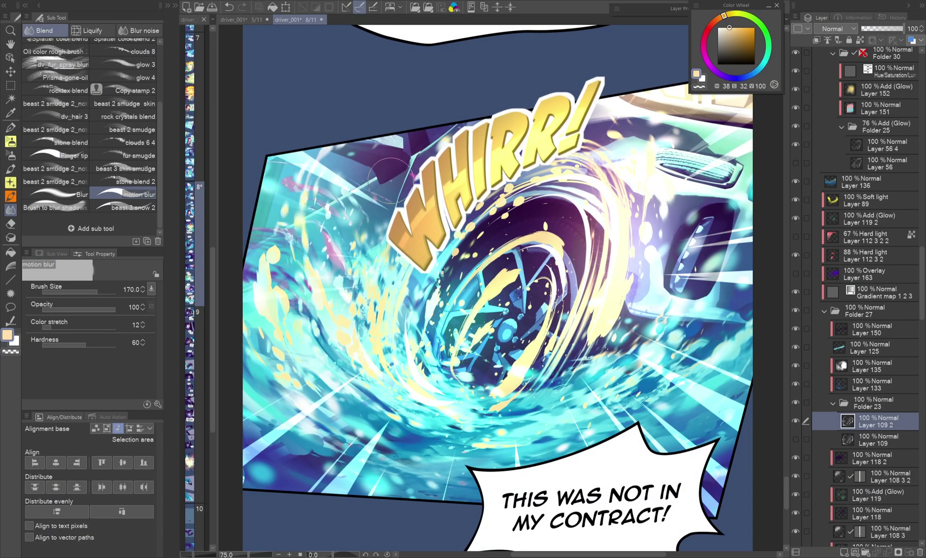
- Blur the sharp hair strands in the 'No way…' panel into a soft haze
{"action": "scroll", "coordinate": [514, 256], "scroll_direction": "up", "scroll_amount": 1}
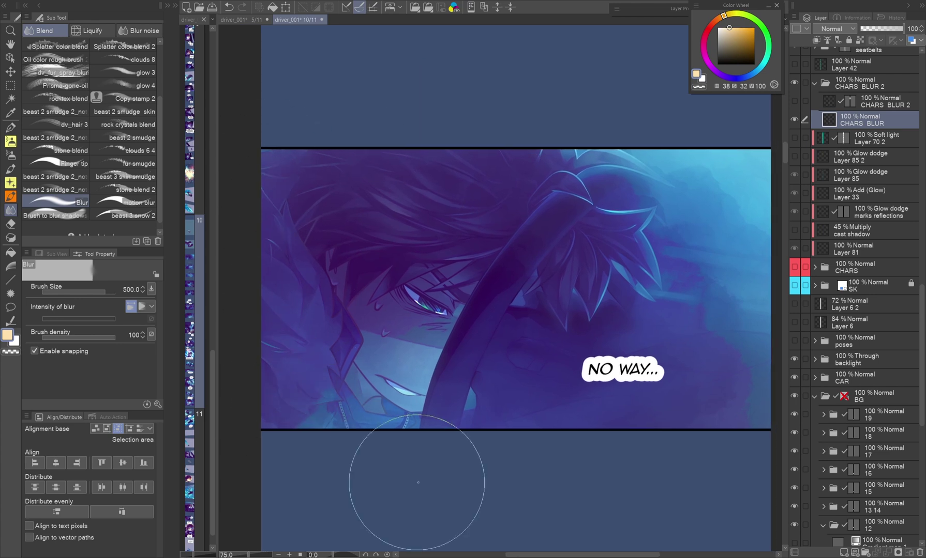
{"action": "left_click_drag", "start_coordinate": [674, 231], "coordinate": [590, 186]}
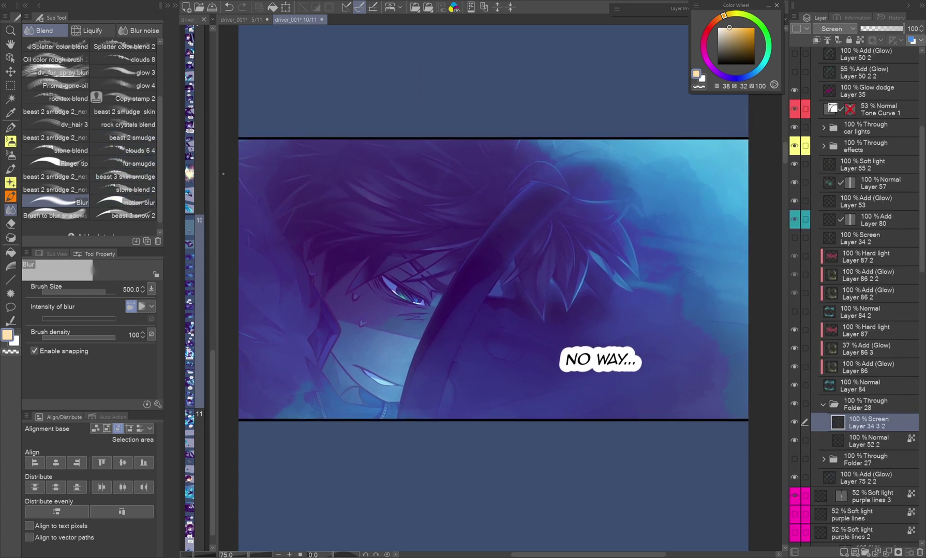
{"action": "left_click", "coordinate": [124, 150]}
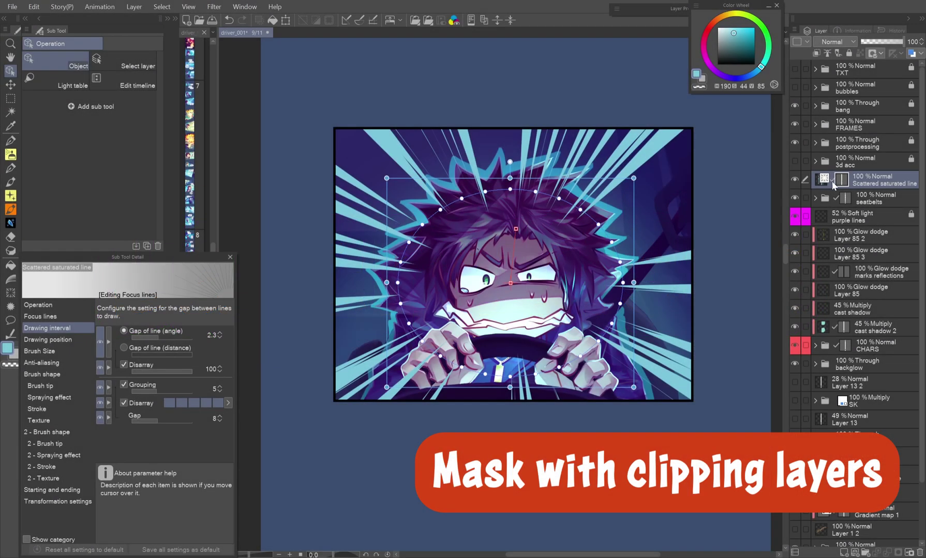
- Set Scattered saturated line to Add (Glow) and mask lines near the face on a clipped layer
{"action": "key", "text": "b"}
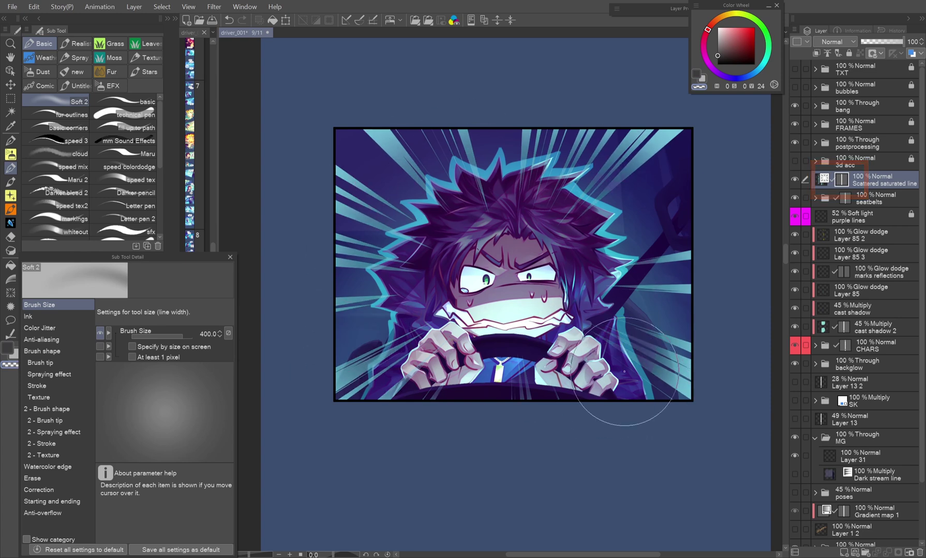
{"action": "left_click", "coordinate": [824, 42]}
{"action": "left_click", "coordinate": [831, 181]}
{"action": "key", "text": "ctrl+shift+n"}
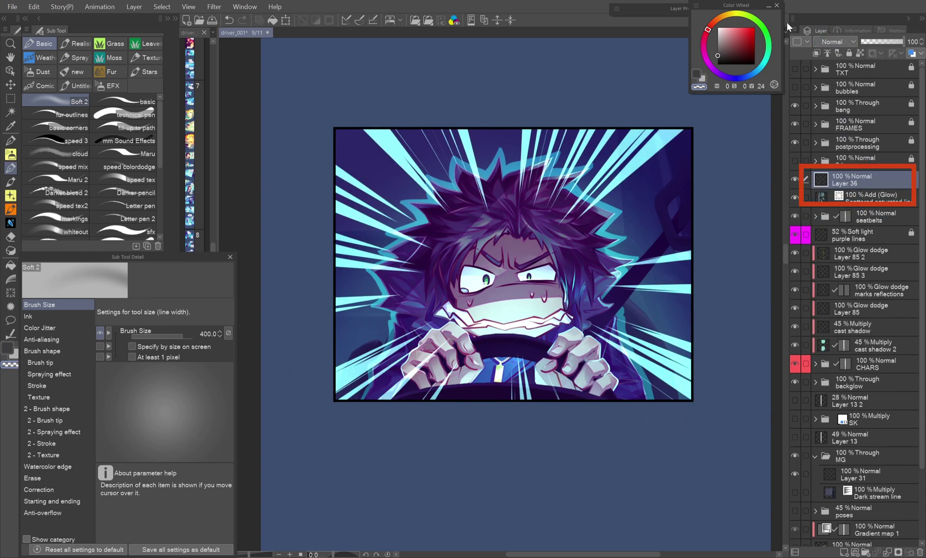
{"action": "key", "text": "ctrl+alt+g"}
{"action": "mouse_move", "coordinate": [401, 225]}
{"action": "left_mouse_down"}
{"action": "mouse_move", "coordinate": [424, 476]}
{"action": "mouse_move", "coordinate": [703, 191]}
{"action": "mouse_move", "coordinate": [497, 465]}
{"action": "mouse_move", "coordinate": [633, 354]}
{"action": "mouse_move", "coordinate": [652, 150]}
{"action": "mouse_move", "coordinate": [561, 334]}
{"action": "left_mouse_up"}
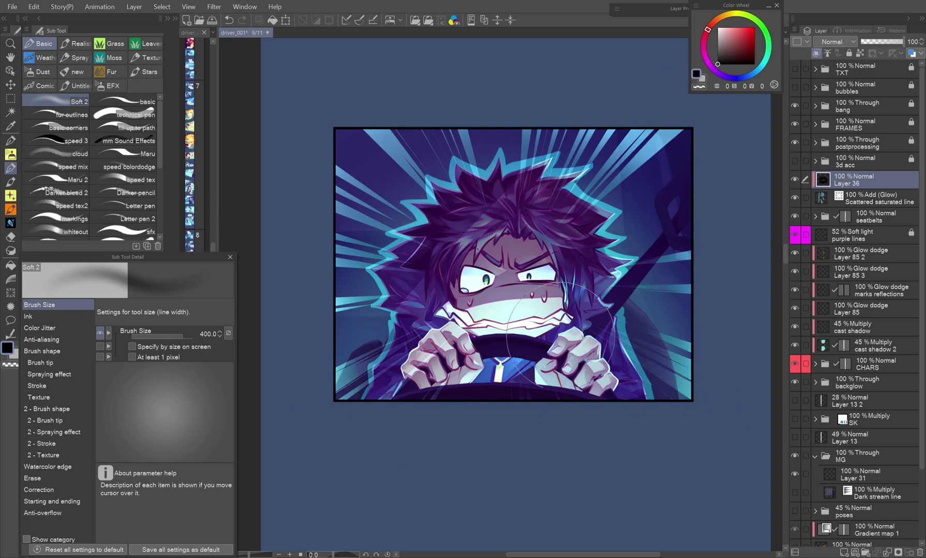
- Hide the masked speed lines and show the Dark stream line layer, keeping it on Multiply
{"action": "left_click", "coordinate": [793, 182], "text": "alt"}
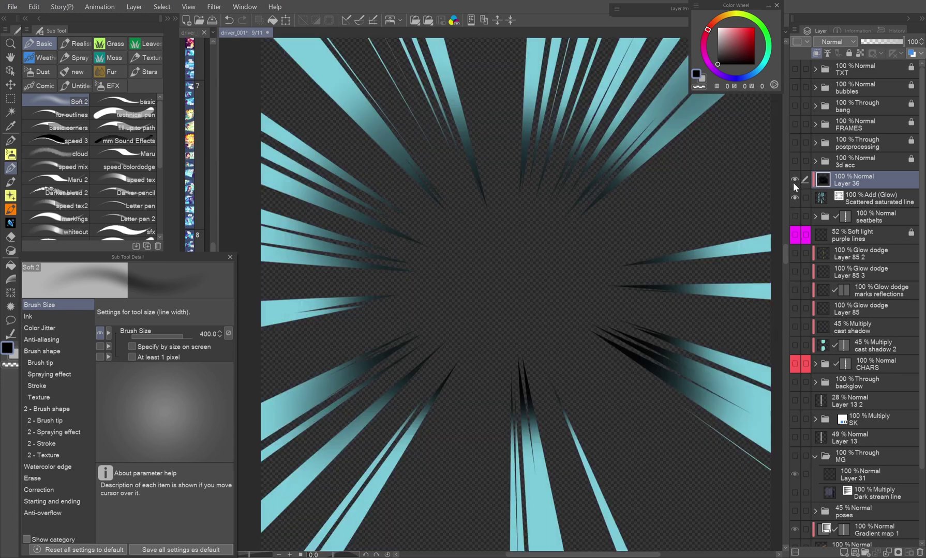
{"action": "left_click", "coordinate": [793, 183], "text": "alt"}
{"action": "left_click", "coordinate": [795, 180]}
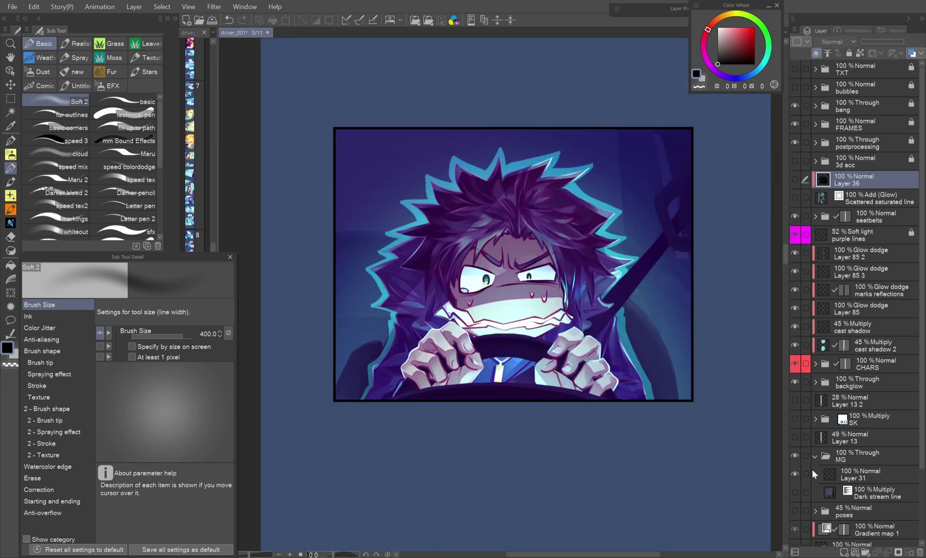
{"action": "left_click", "coordinate": [795, 493]}
{"action": "left_click", "coordinate": [897, 490]}
{"action": "left_click", "coordinate": [831, 42]}
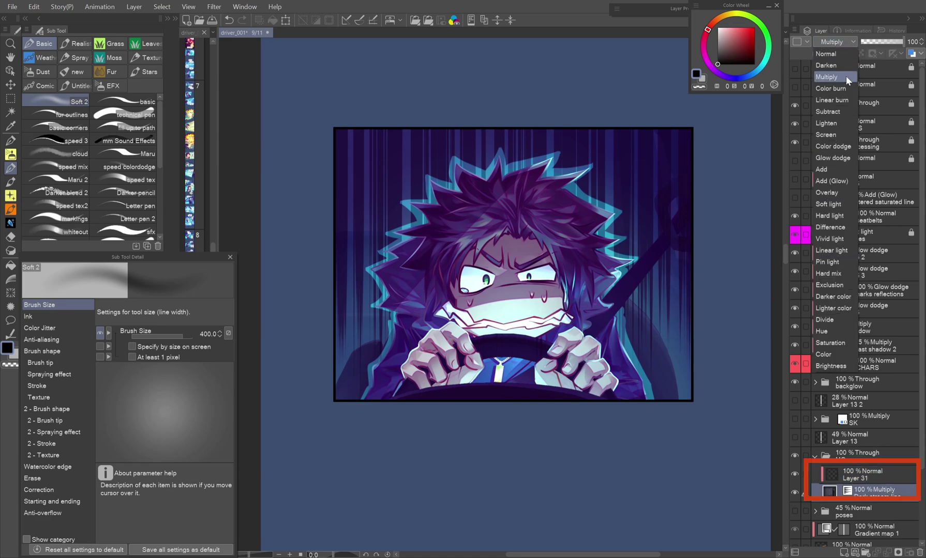
{"action": "left_click", "coordinate": [845, 75]}
- Swap the drawing colour to white and select Layer 160 to paint on
{"action": "left_click", "coordinate": [869, 474]}
{"action": "key", "text": "x"}
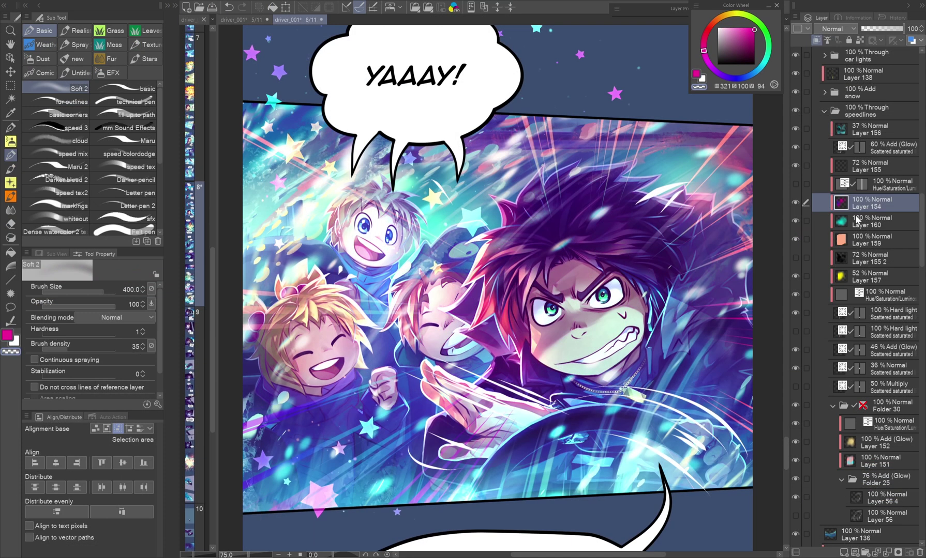
{"action": "left_click", "coordinate": [857, 220]}
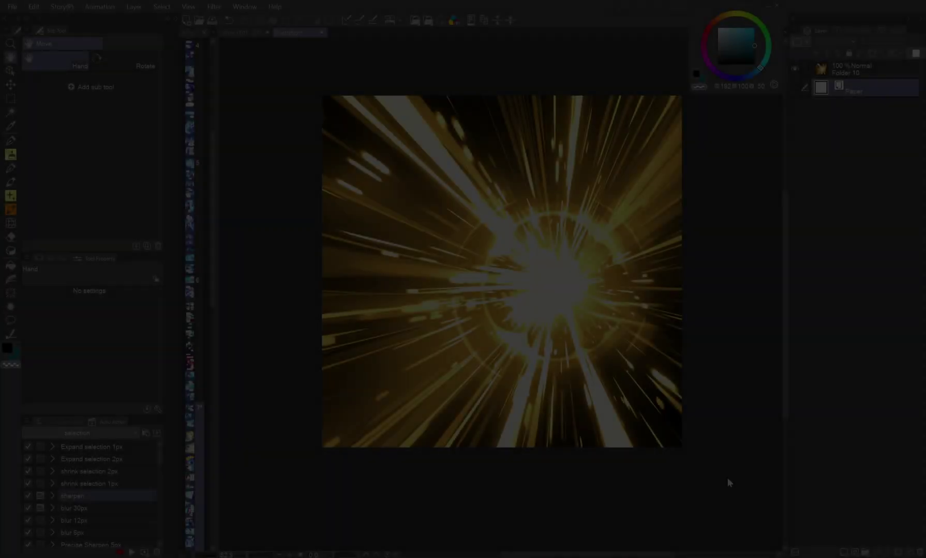
- Show the Folder 10 burst and convert its brightness to opacity
{"action": "left_click", "coordinate": [846, 67]}
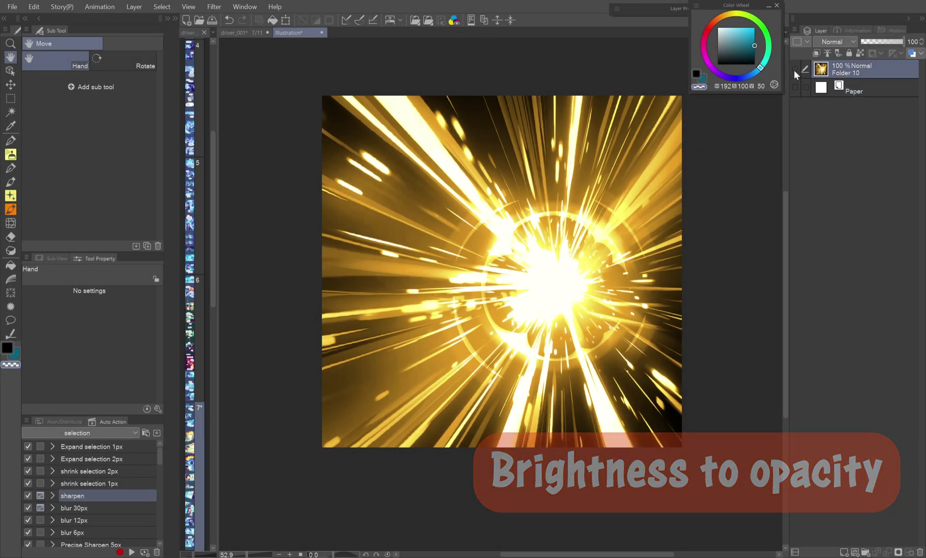
{"action": "left_click", "coordinate": [794, 69]}
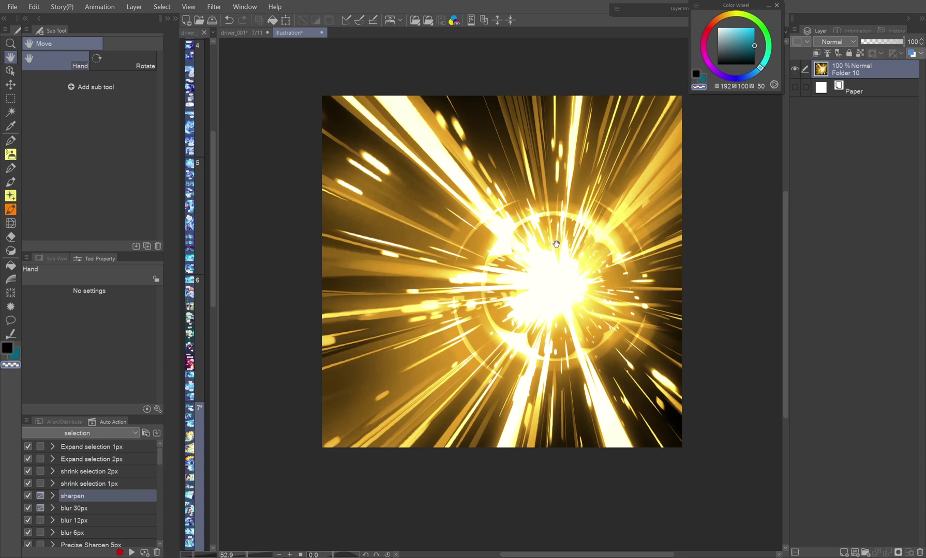
{"action": "key", "text": "k"}
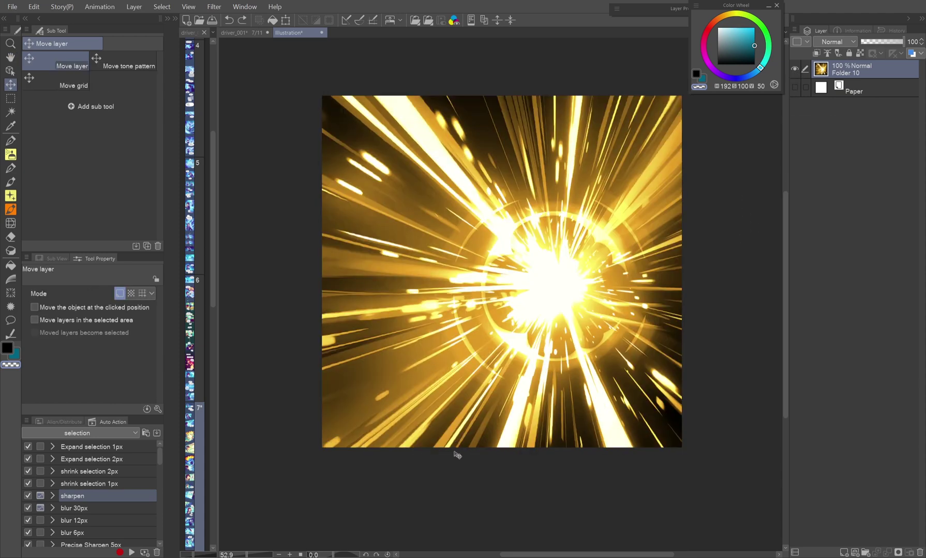
{"action": "left_click", "coordinate": [34, 8]}
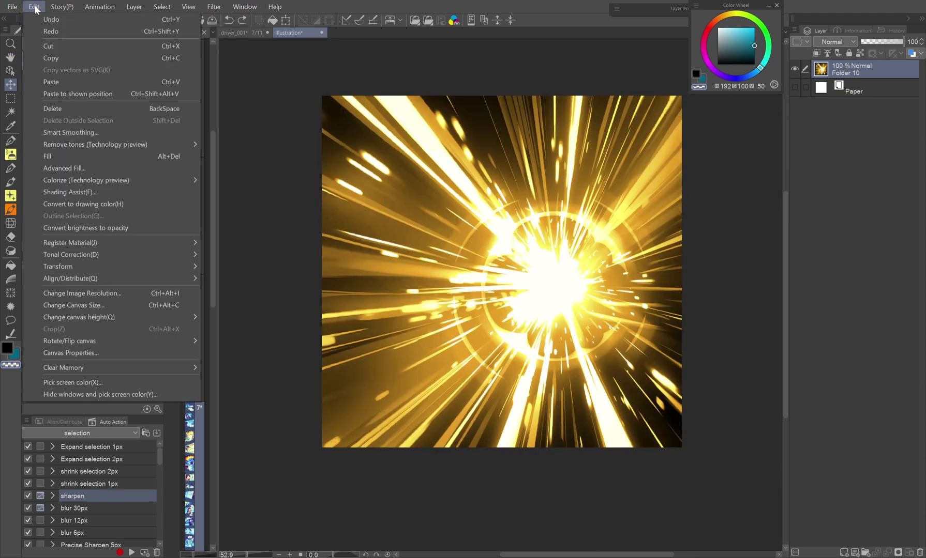
{"action": "left_click", "coordinate": [138, 229]}
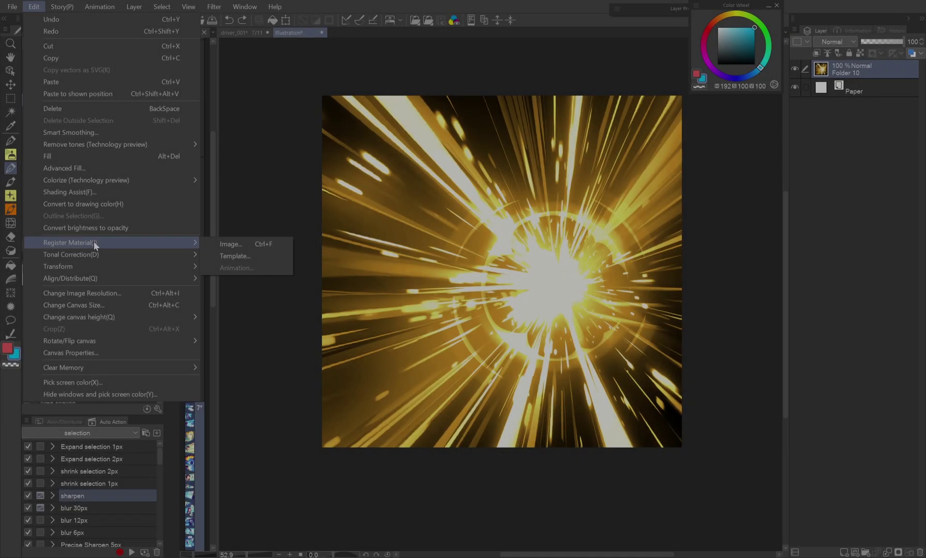
- Invert the burst's colours to blue, convert brightness to opacity, and paint a large blue stroke
{"action": "mouse_move", "coordinate": [98, 253]}
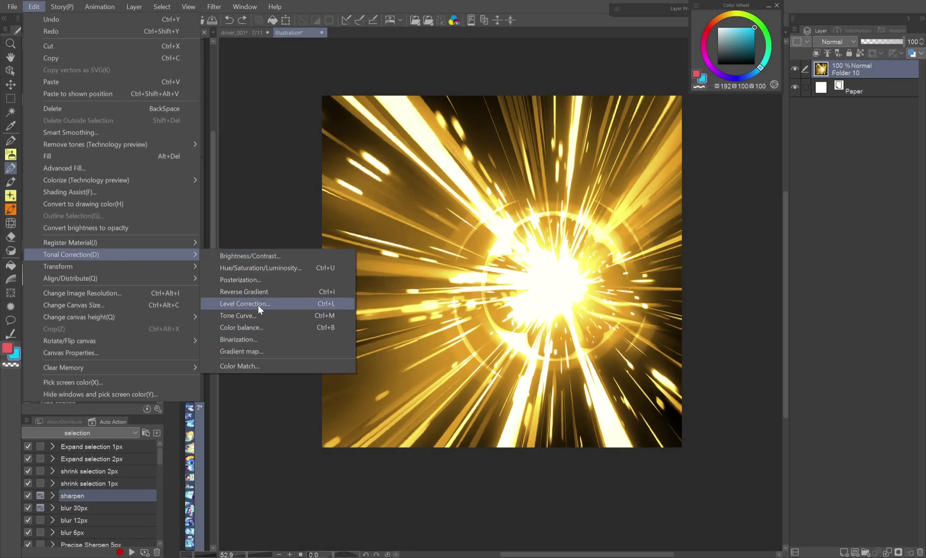
{"action": "left_click", "coordinate": [259, 292]}
{"action": "left_click", "coordinate": [33, 6]}
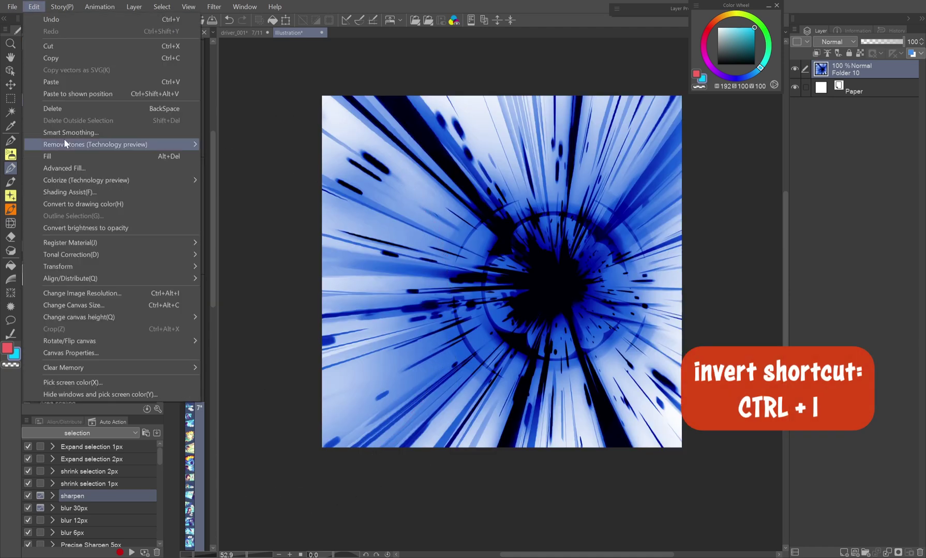
{"action": "left_click", "coordinate": [91, 229]}
{"action": "left_click", "coordinate": [34, 7]}
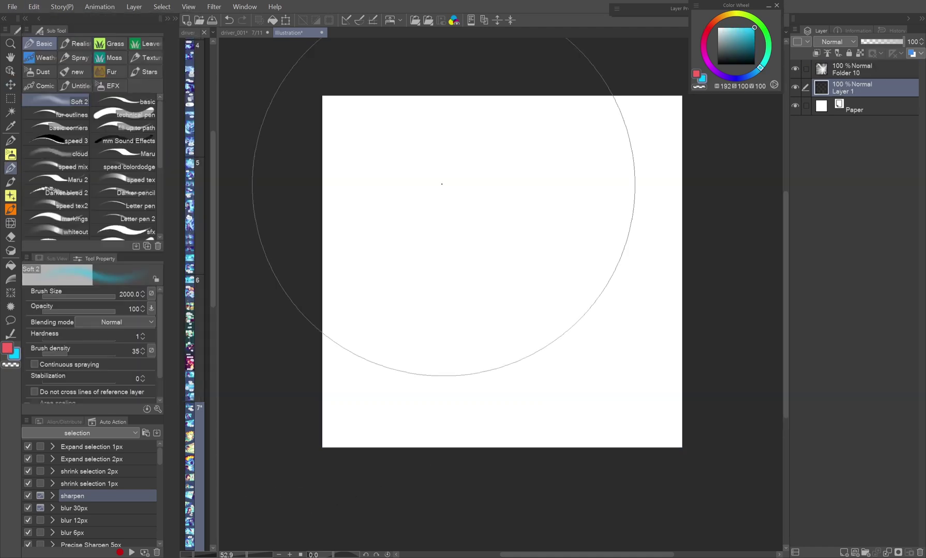
{"action": "mouse_move", "coordinate": [440, 186]}
{"action": "left_mouse_down"}
{"action": "mouse_move", "coordinate": [633, 140]}
{"action": "mouse_move", "coordinate": [780, 316]}
{"action": "left_mouse_up"}
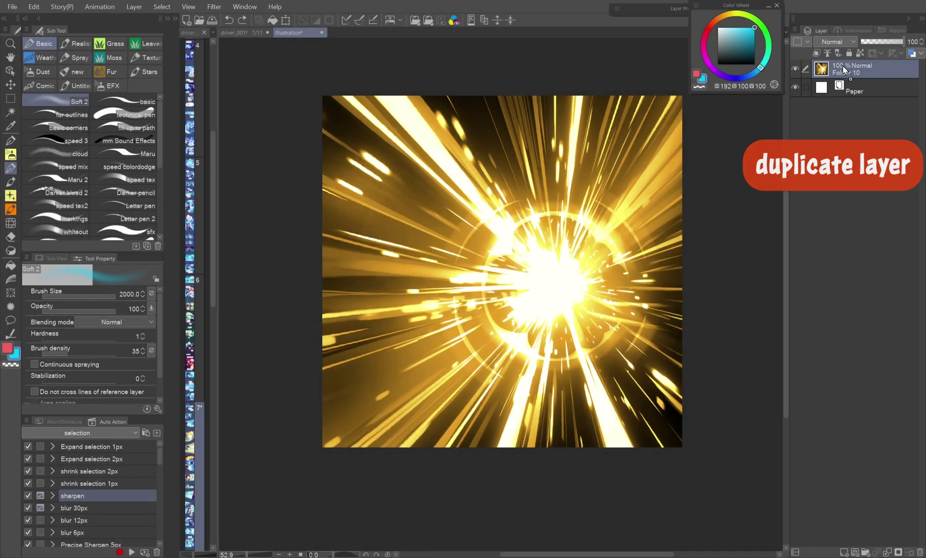
- Duplicate the burst layer, invert it to blue, and convert its brightness to opacity
{"action": "key", "text": "ctrl+j"}
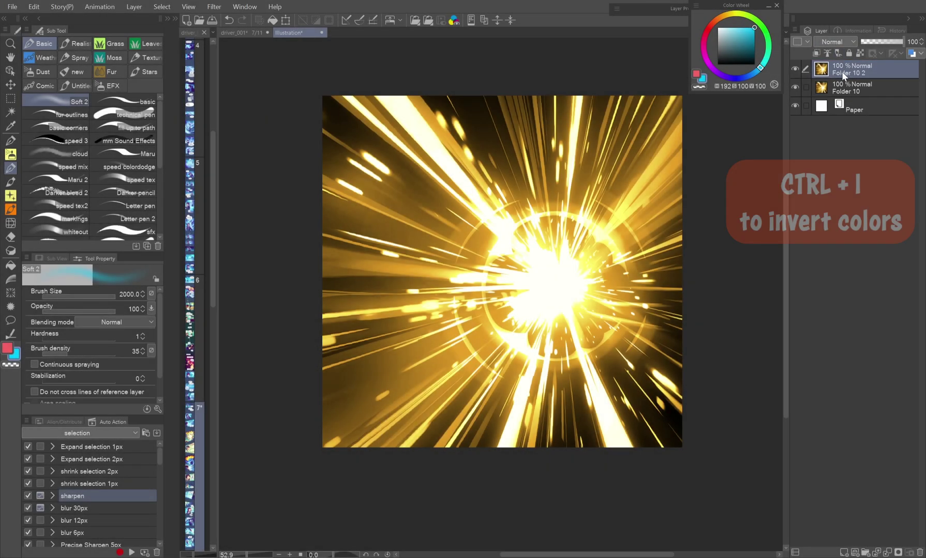
{"action": "key", "text": "ctrl+i"}
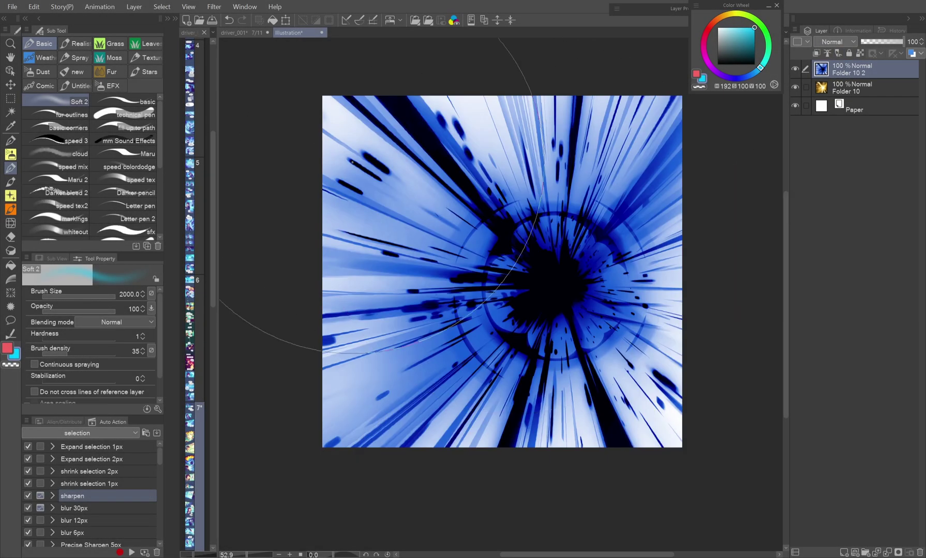
{"action": "left_click", "coordinate": [34, 7]}
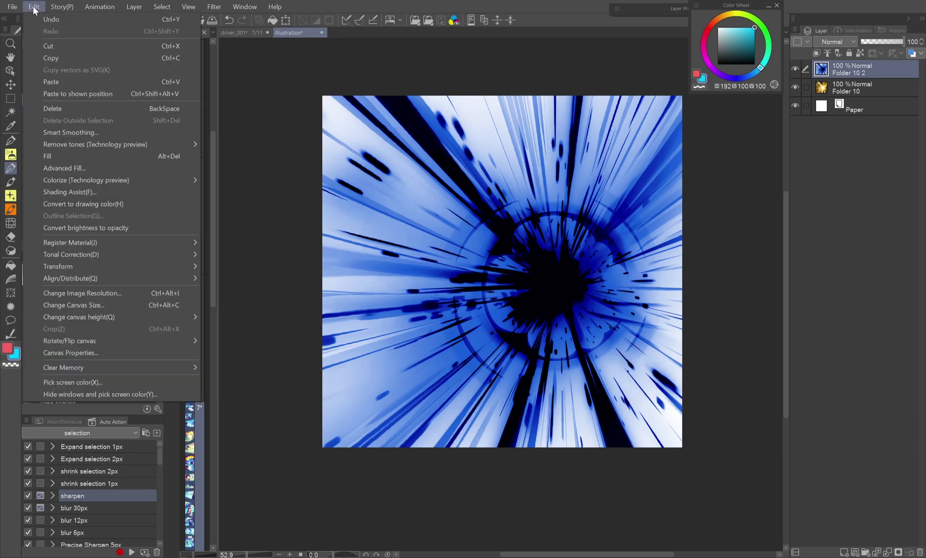
{"action": "left_click", "coordinate": [115, 228]}
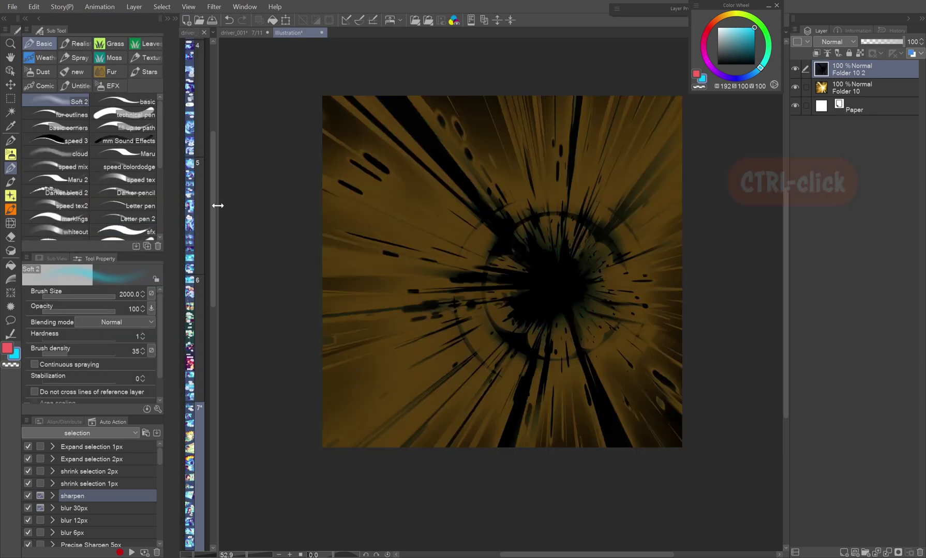
- Mask Folder 10 with the Folder 10 2 line selection, then hide Folder 10 2
{"action": "left_click", "coordinate": [823, 72], "text": "ctrl"}
{"action": "left_click", "coordinate": [845, 88]}
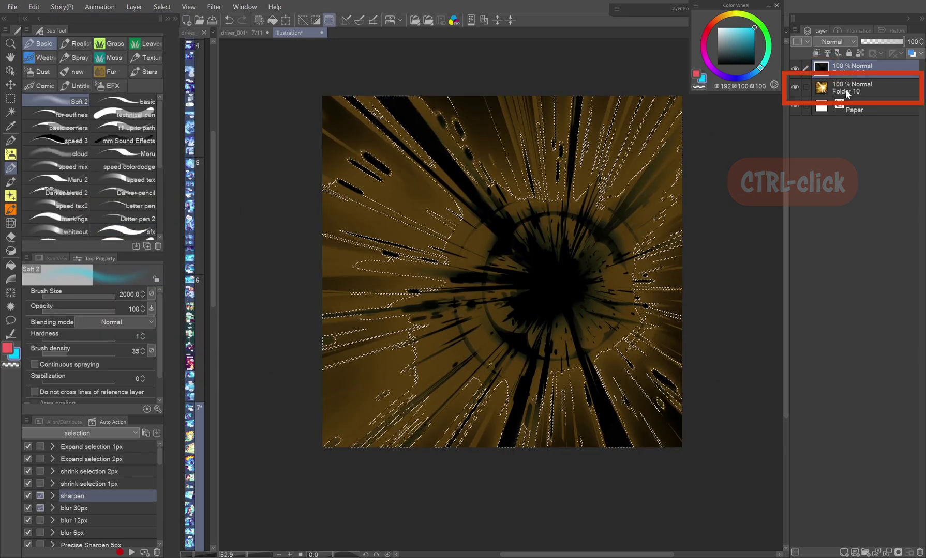
{"action": "left_click", "coordinate": [898, 552]}
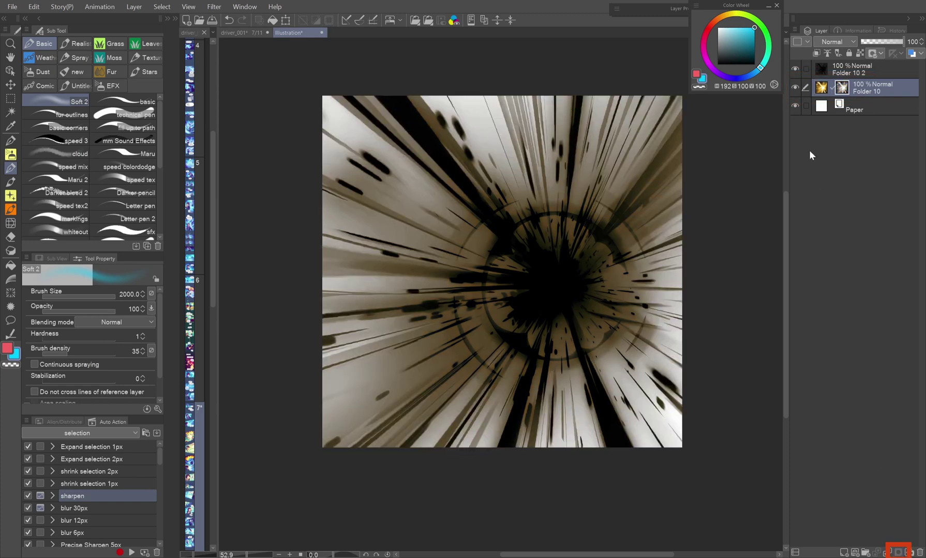
{"action": "left_click", "coordinate": [795, 69]}
- Add a new layer painted cyan with a pink patch at the bottom right
{"action": "key", "text": "ctrl+shift+n"}
{"action": "left_click_drag", "start_coordinate": [393, 207], "coordinate": [517, 320]}
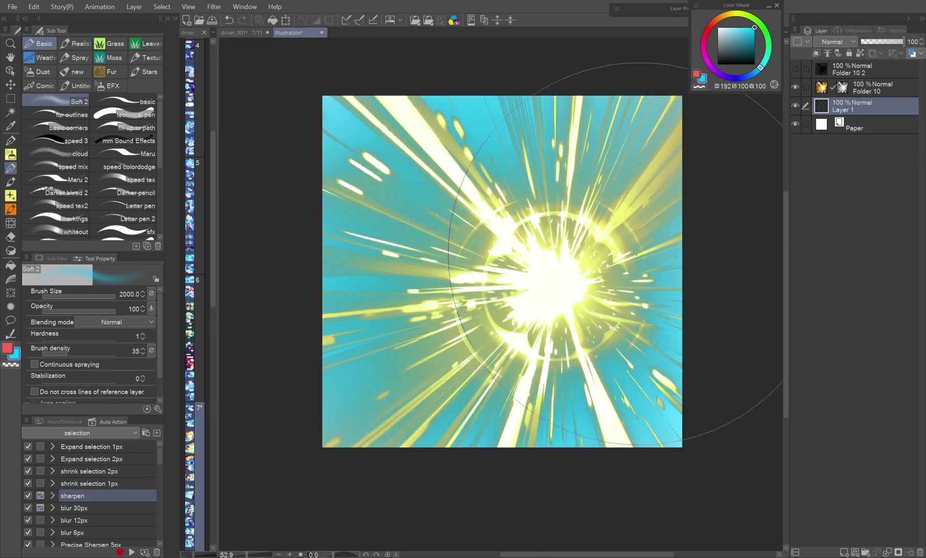
{"action": "key", "text": "x"}
{"action": "left_click_drag", "start_coordinate": [652, 424], "coordinate": [620, 393]}
- Set Folder 10's blending mode to a brightening glow
{"action": "left_click", "coordinate": [879, 88]}
{"action": "left_click", "coordinate": [834, 42]}
{"action": "left_click", "coordinate": [828, 147]}
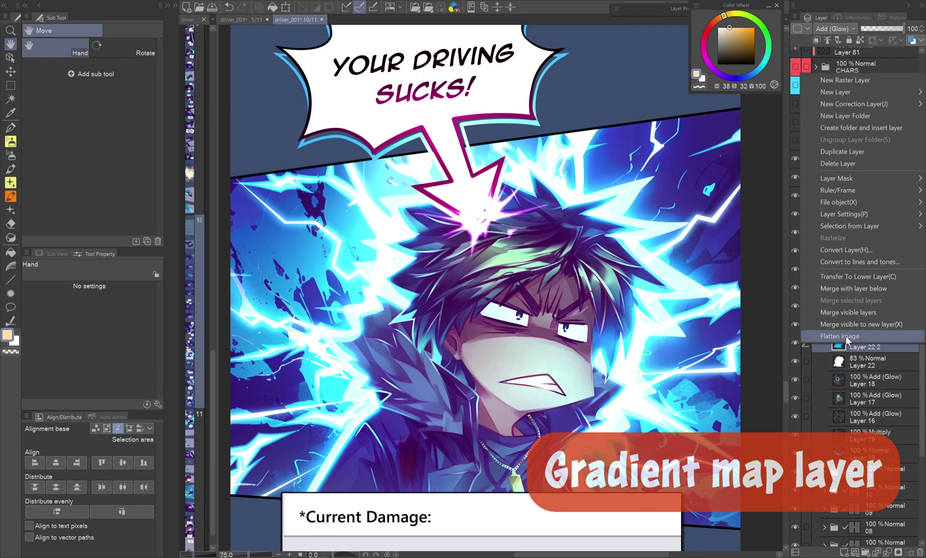
- Add gradient map correction layers, trying the Sunset (dark) and Sunset (gold) presets
{"action": "mouse_move", "coordinate": [827, 118]}
{"action": "left_click", "coordinate": [724, 202]}
{"action": "left_click_drag", "start_coordinate": [151, 164], "coordinate": [124, 115]}
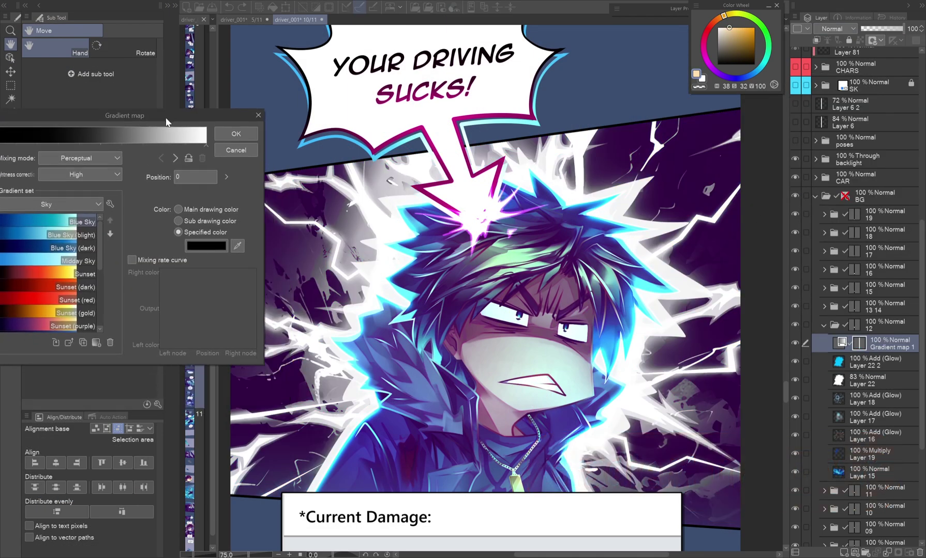
{"action": "left_click", "coordinate": [47, 287]}
{"action": "left_click", "coordinate": [51, 312]}
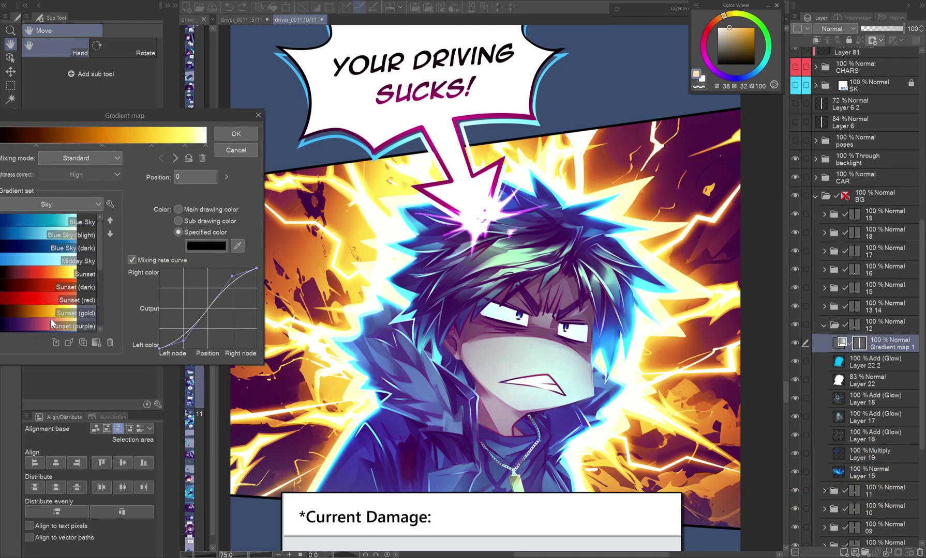
{"action": "left_click", "coordinate": [233, 134]}
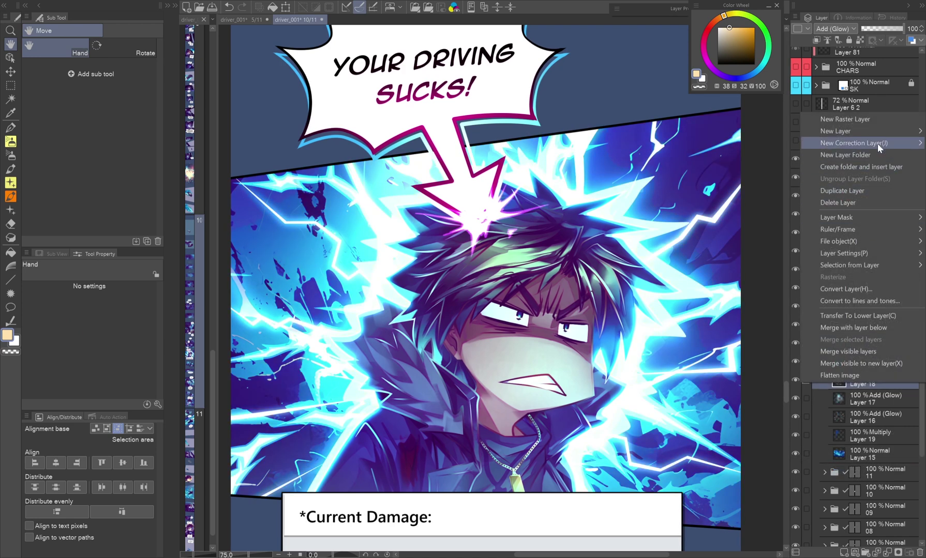
{"action": "mouse_move", "coordinate": [878, 144]}
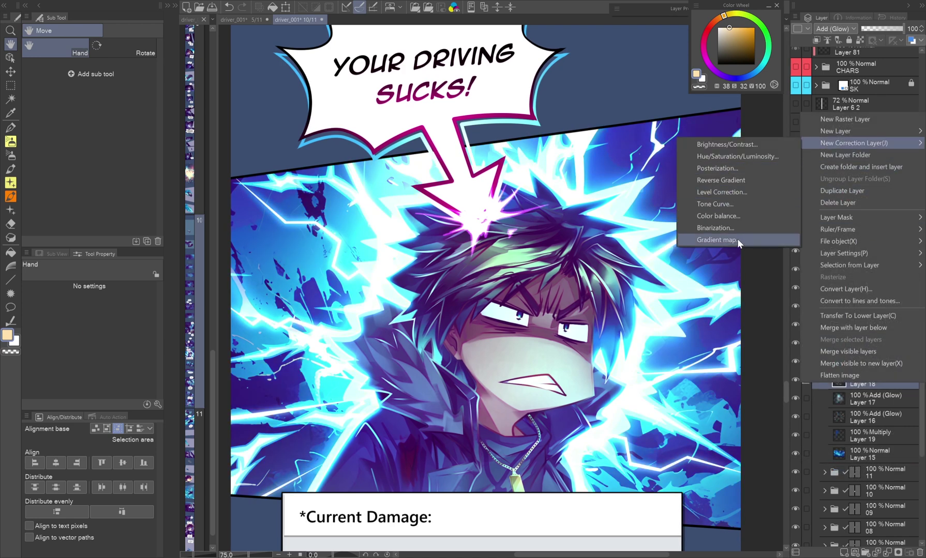
{"action": "left_click", "coordinate": [736, 239]}
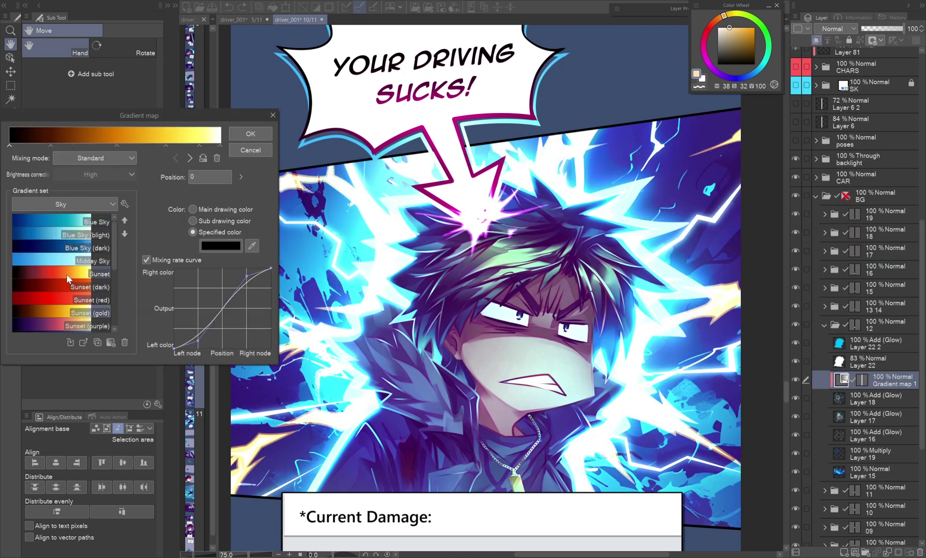
{"action": "left_click", "coordinate": [251, 134]}
- Set Layer 18's blending mode to Normal and compare the wheel rings by toggling Folder 23
{"action": "left_click", "coordinate": [861, 399]}
{"action": "left_click", "coordinate": [833, 28]}
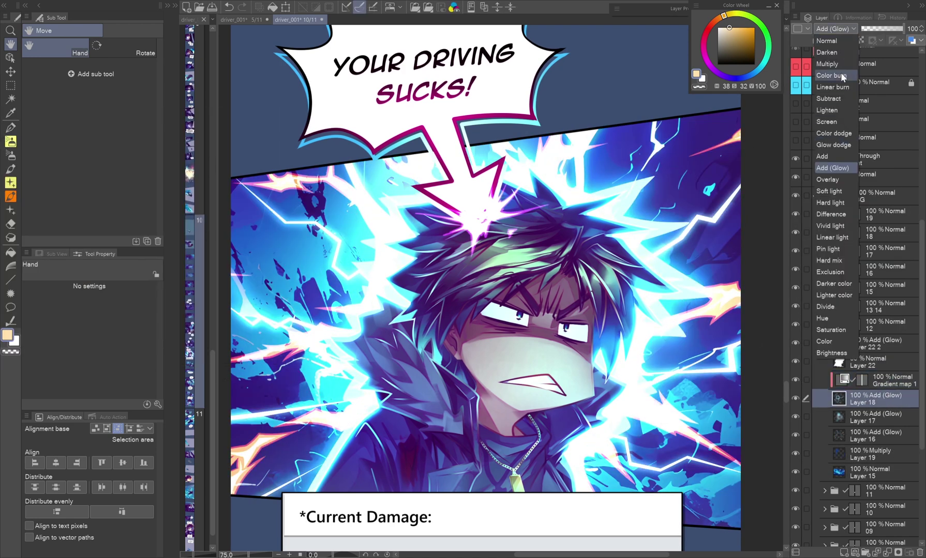
{"action": "left_click", "coordinate": [827, 41]}
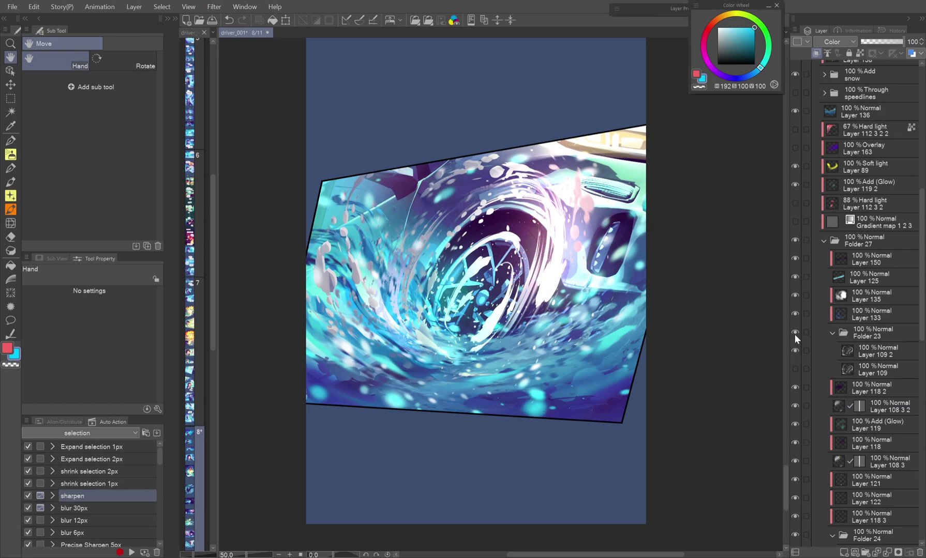
{"action": "left_click", "coordinate": [794, 333]}
{"action": "left_click", "coordinate": [795, 333]}
- Show Layer 108 3 and Gradient map 1 2 3, then reopen and confirm its gradient settings
{"action": "left_click", "coordinate": [795, 462]}
{"action": "left_click", "coordinate": [795, 222]}
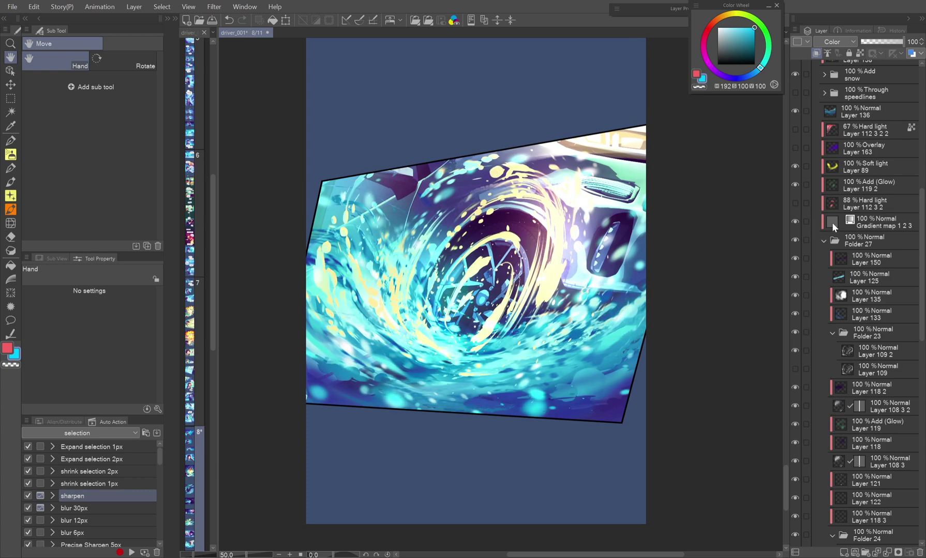
{"action": "double_click", "coordinate": [832, 222]}
{"action": "left_click_drag", "start_coordinate": [249, 115], "coordinate": [293, 238]}
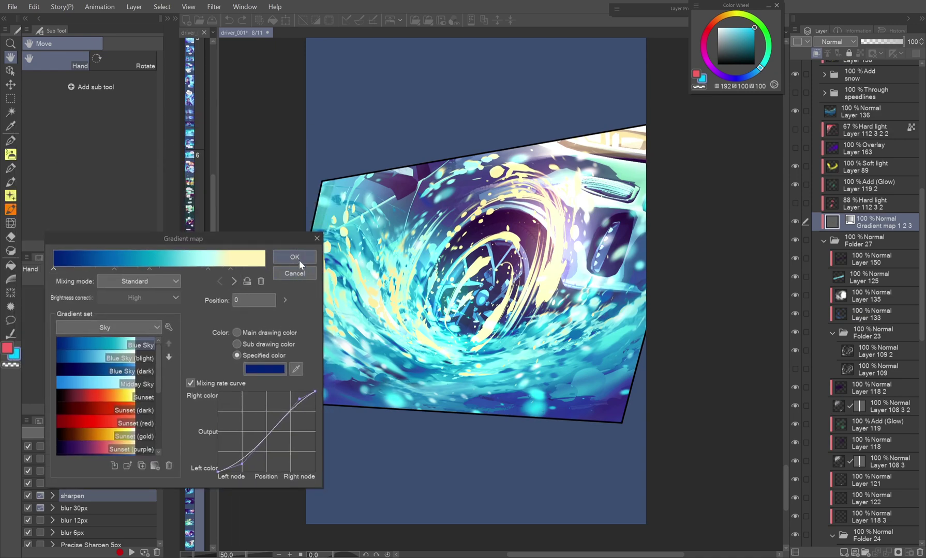
{"action": "left_click", "coordinate": [299, 260]}
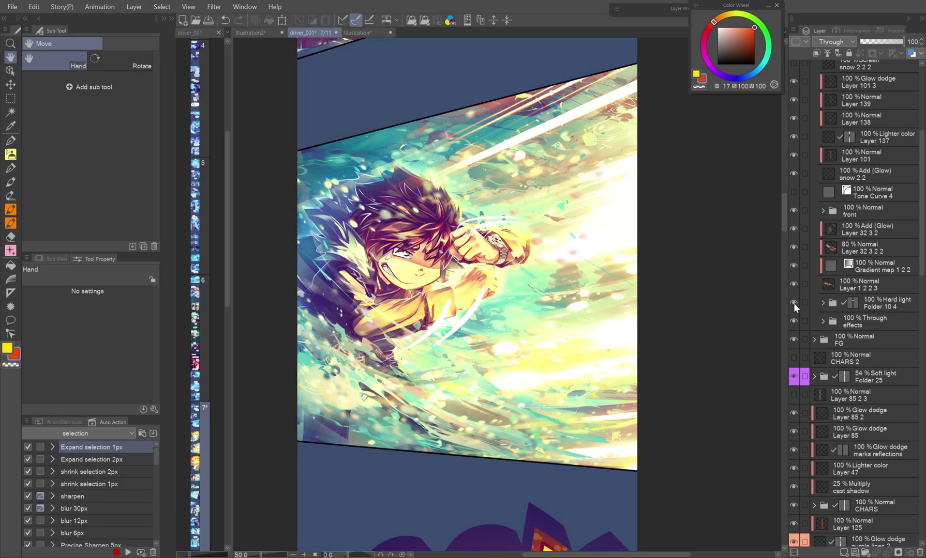
- Show the hidden 48% Add (Glow) focus lines and Layer 77 2
{"action": "left_click", "coordinate": [794, 303]}
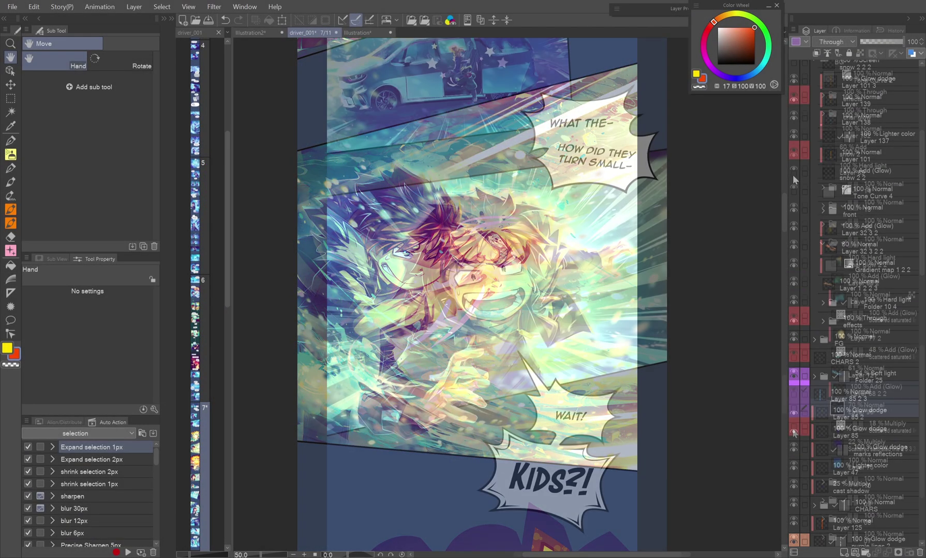
{"action": "left_click", "coordinate": [794, 353]}
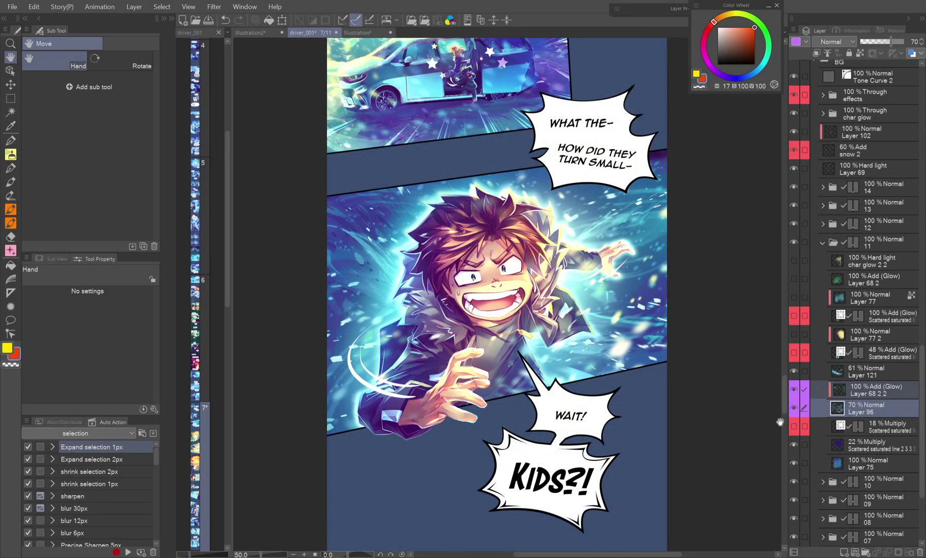
{"action": "left_click", "coordinate": [880, 353]}
{"action": "key", "text": "o"}
{"action": "key", "text": "ctrl+plus"}
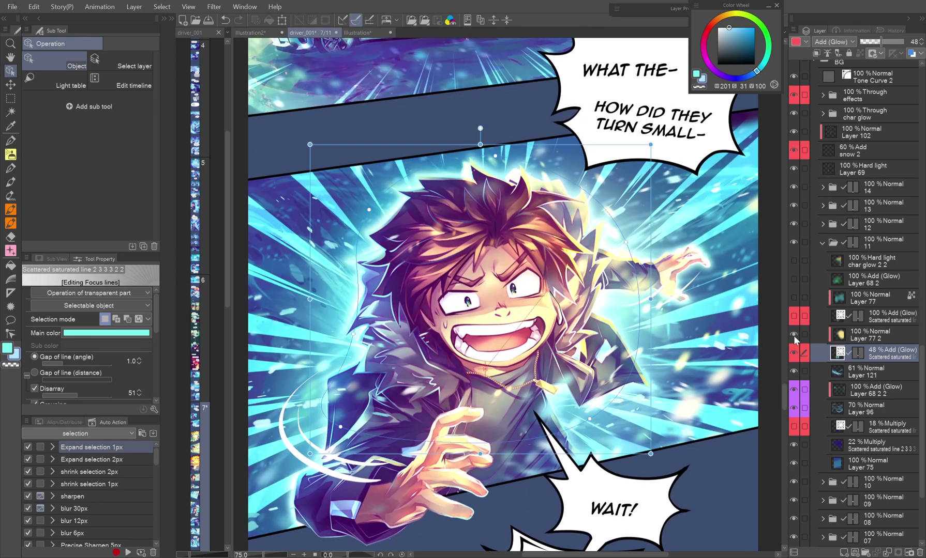
{"action": "left_click", "coordinate": [794, 335]}
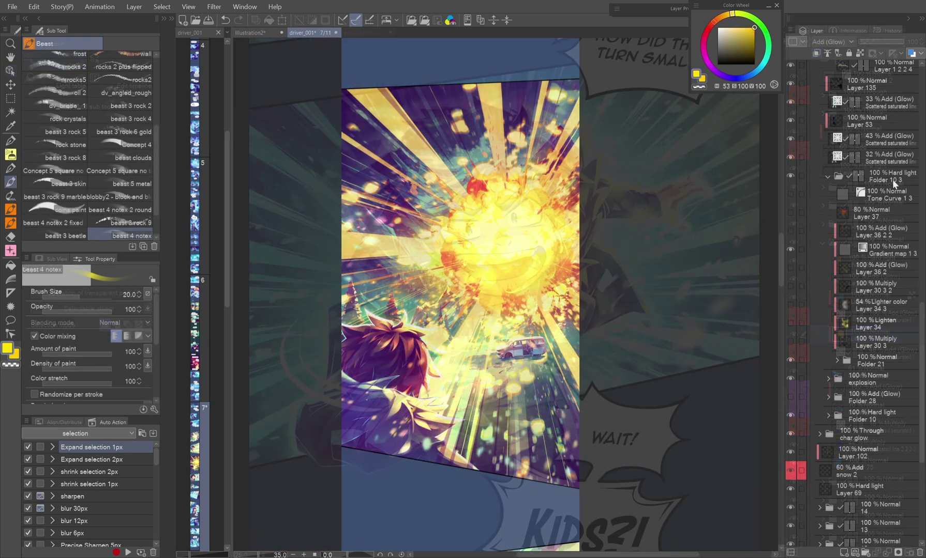
{"action": "left_click", "coordinate": [844, 362]}
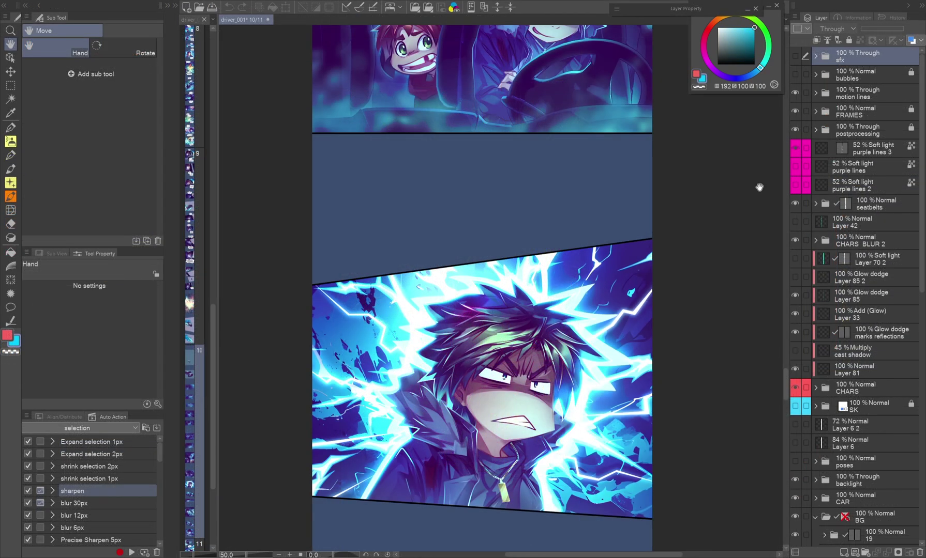
- Show the speech bubbles and sfx layers to reveal the full damage box
{"action": "left_click", "coordinate": [794, 73]}
{"action": "left_click", "coordinate": [795, 55]}
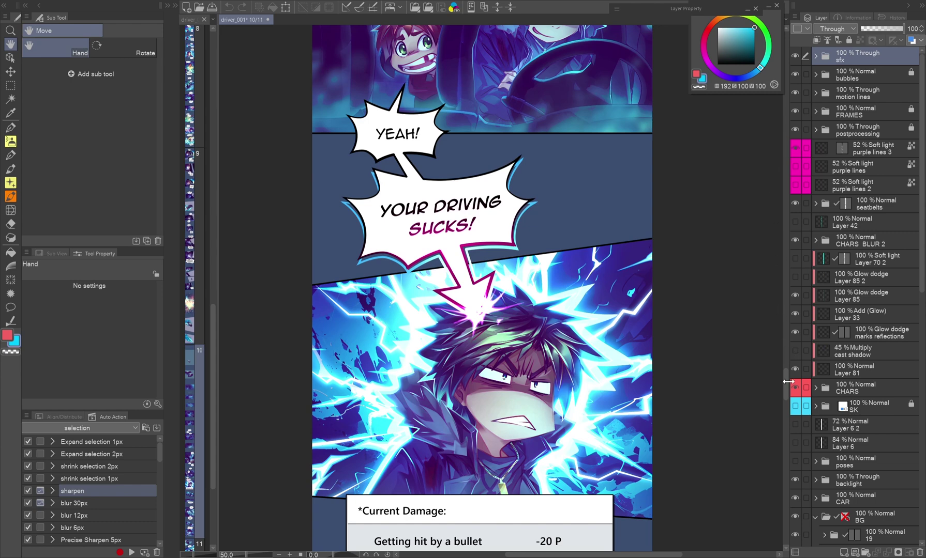
{"action": "key", "text": "ctrl+minus"}
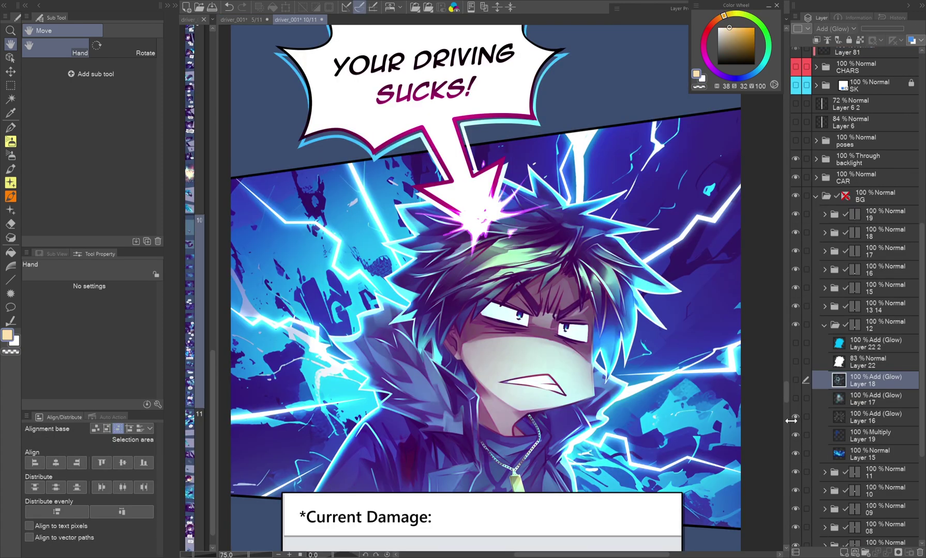
- Show the glow lightning layers 17, 18, 22 and 22 2
{"action": "left_click", "coordinate": [795, 399]}
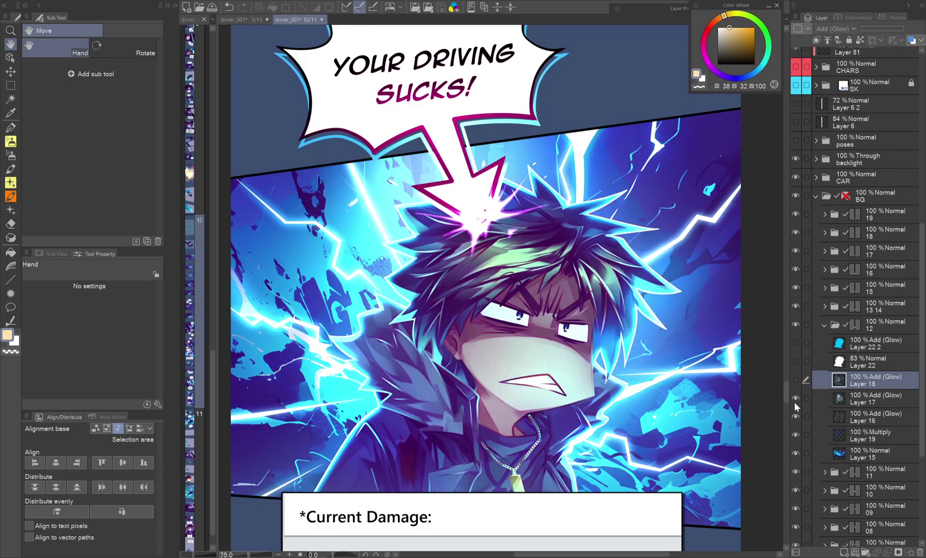
{"action": "left_click", "coordinate": [794, 403]}
{"action": "left_click", "coordinate": [794, 403]}
{"action": "left_click", "coordinate": [795, 382]}
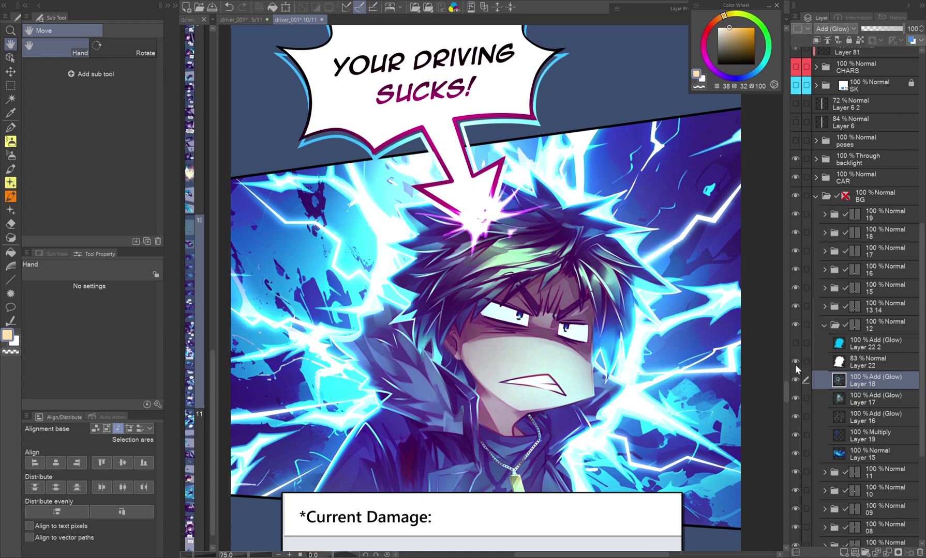
{"action": "left_click", "coordinate": [795, 362]}
{"action": "left_click", "coordinate": [794, 345]}
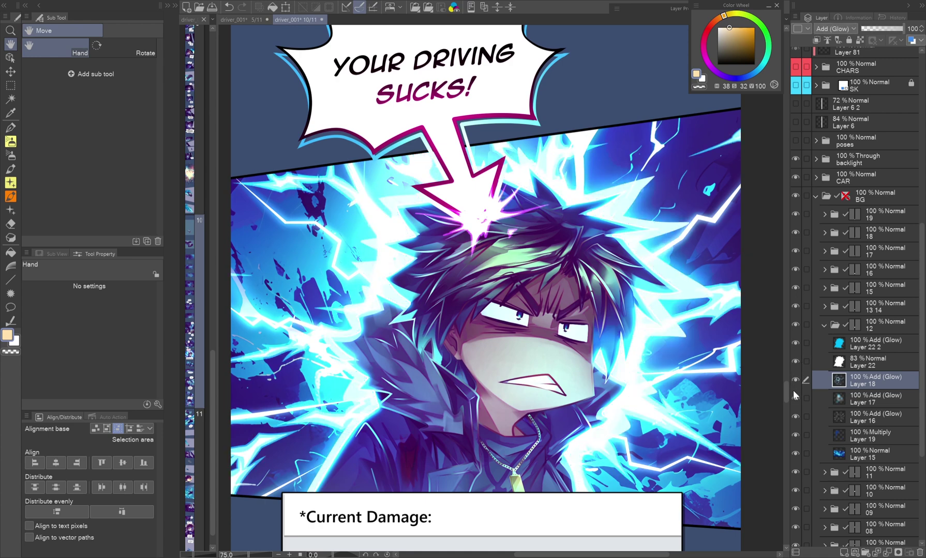